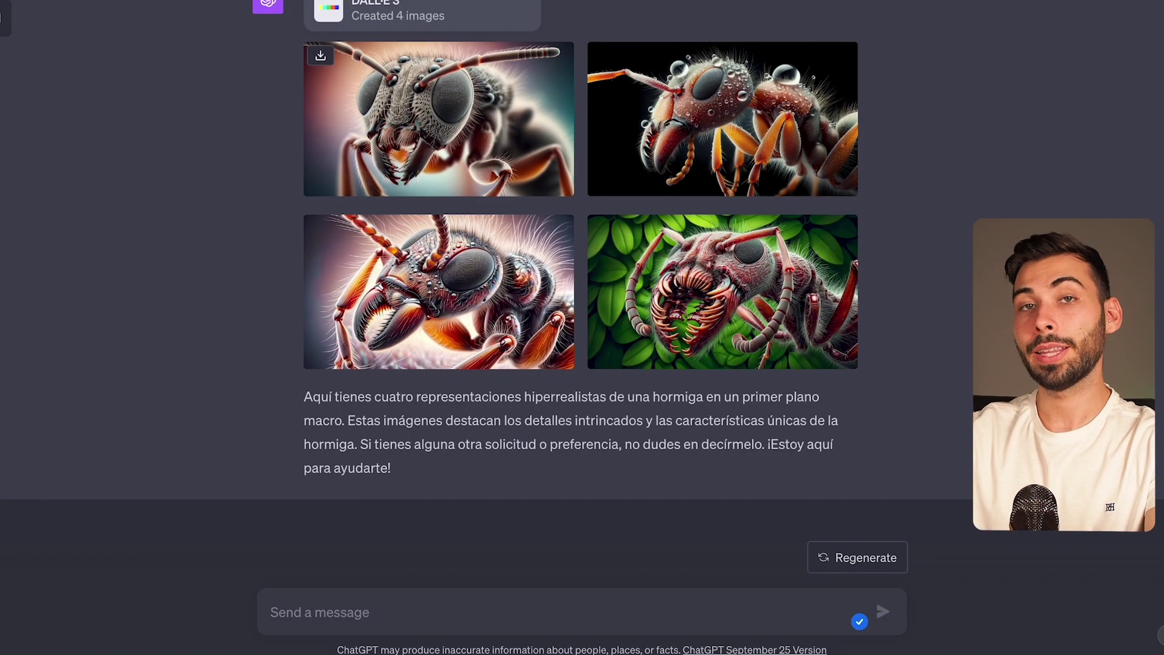
- Enlarge the first DALL·E 3 macro ant image and view the remaining three images of the set one after another
left_click(514, 163)
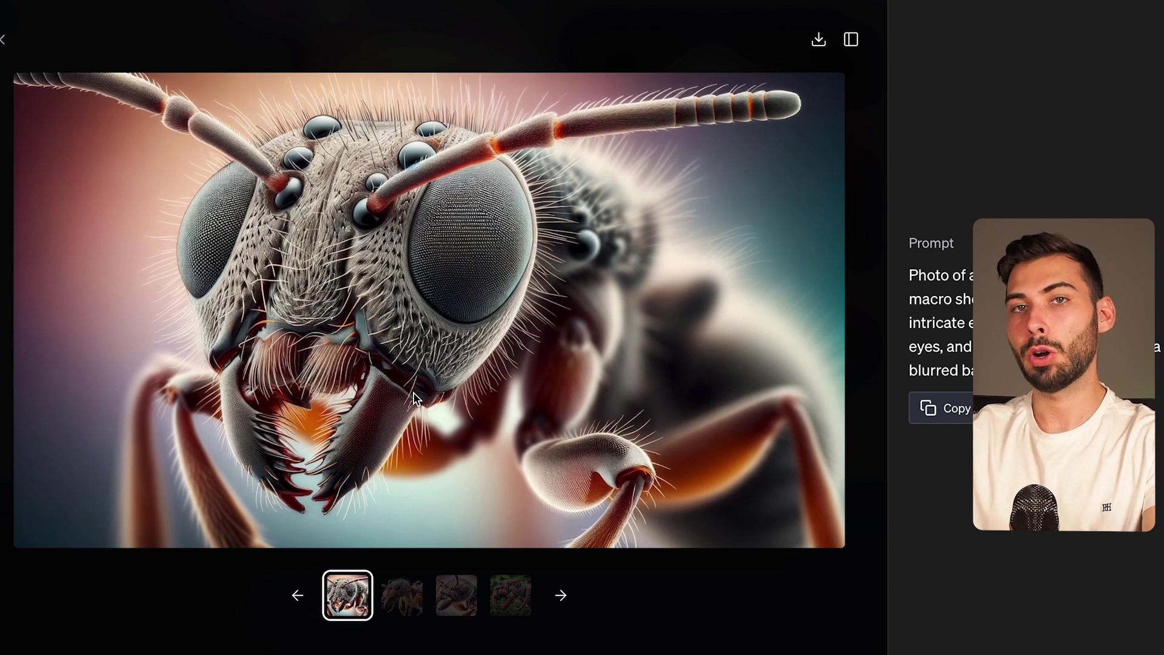
left_click(562, 597)
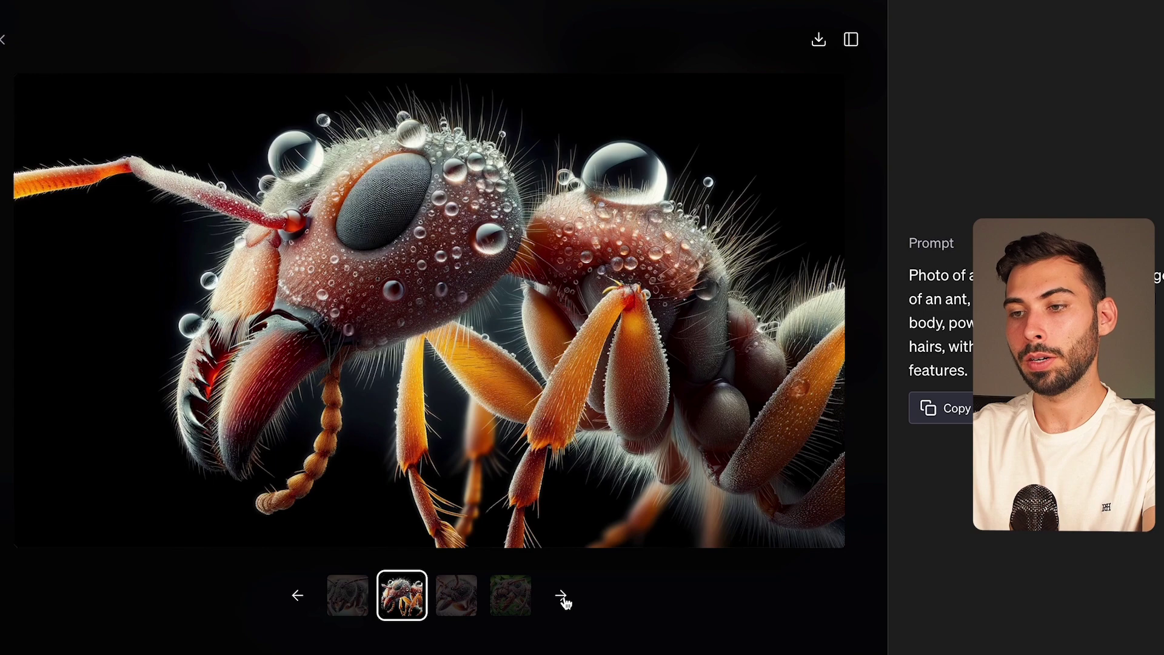
left_click(561, 596)
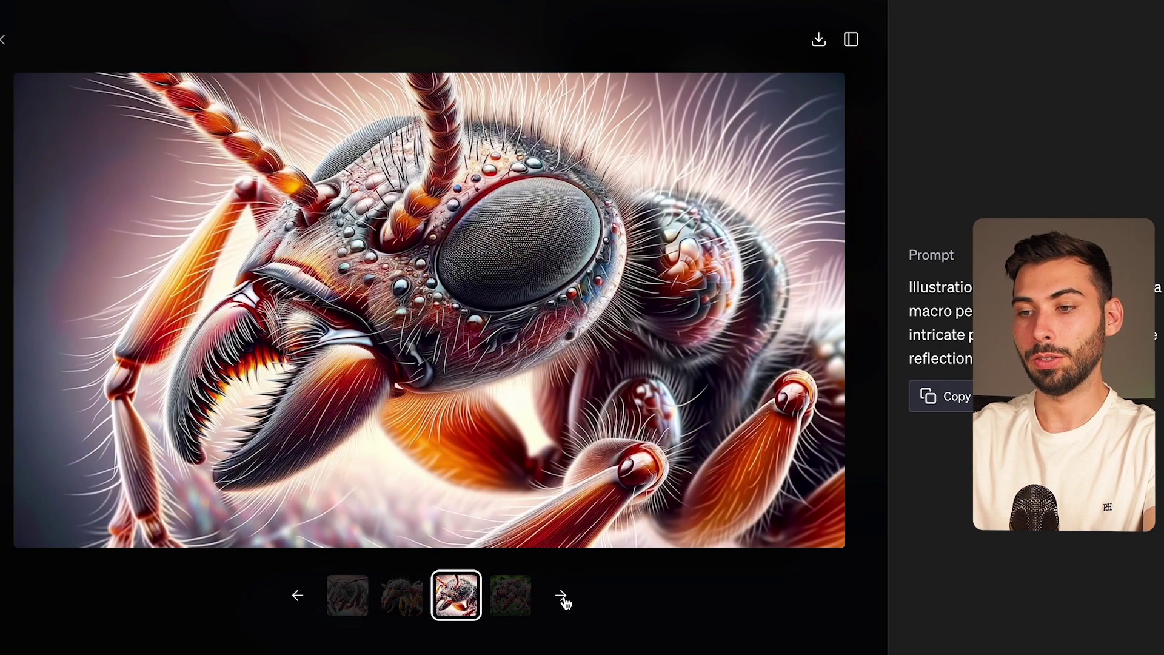
left_click(562, 597)
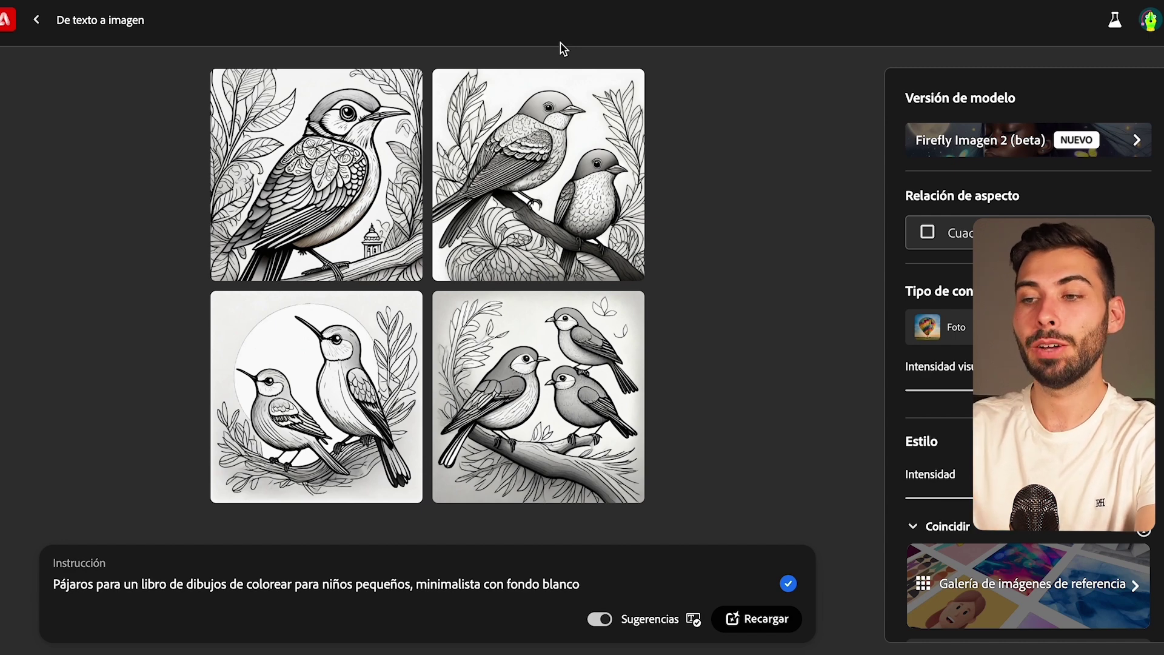
- Switch to Adobe Firefly and enlarge the colouring-book image of three birds on a branch
mouse_move(547, 270)
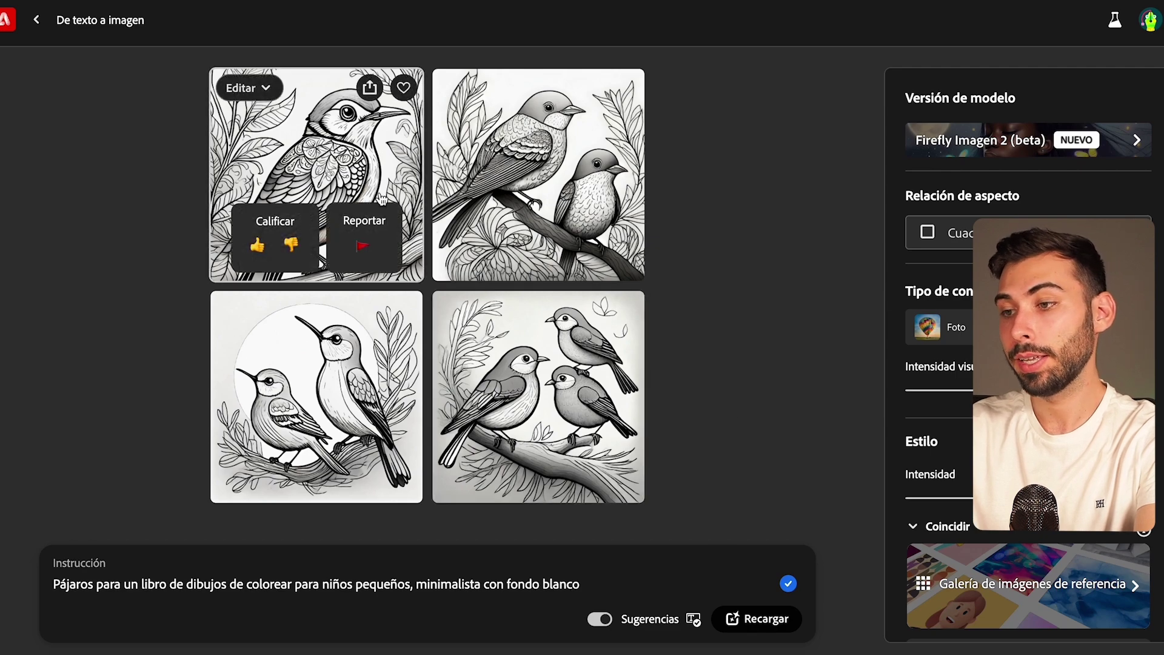
left_click(538, 396)
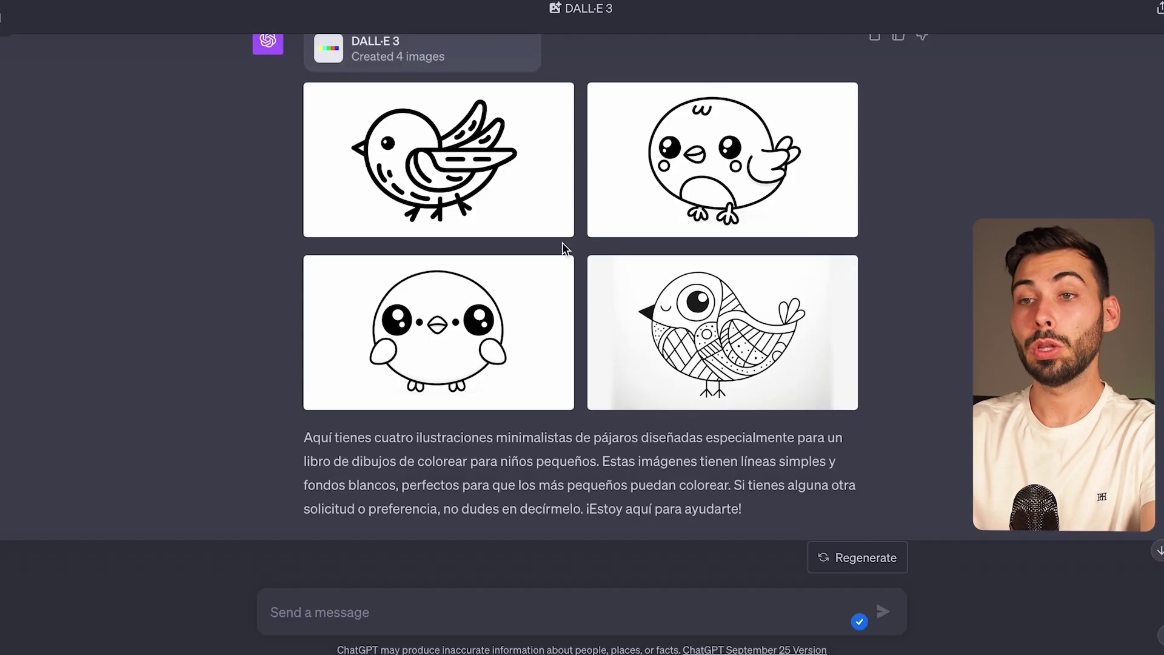
- Switch to ChatGPT, enlarge the first DALL·E 3 colouring-book bird and view the other three drawings in turn
mouse_move(587, 277)
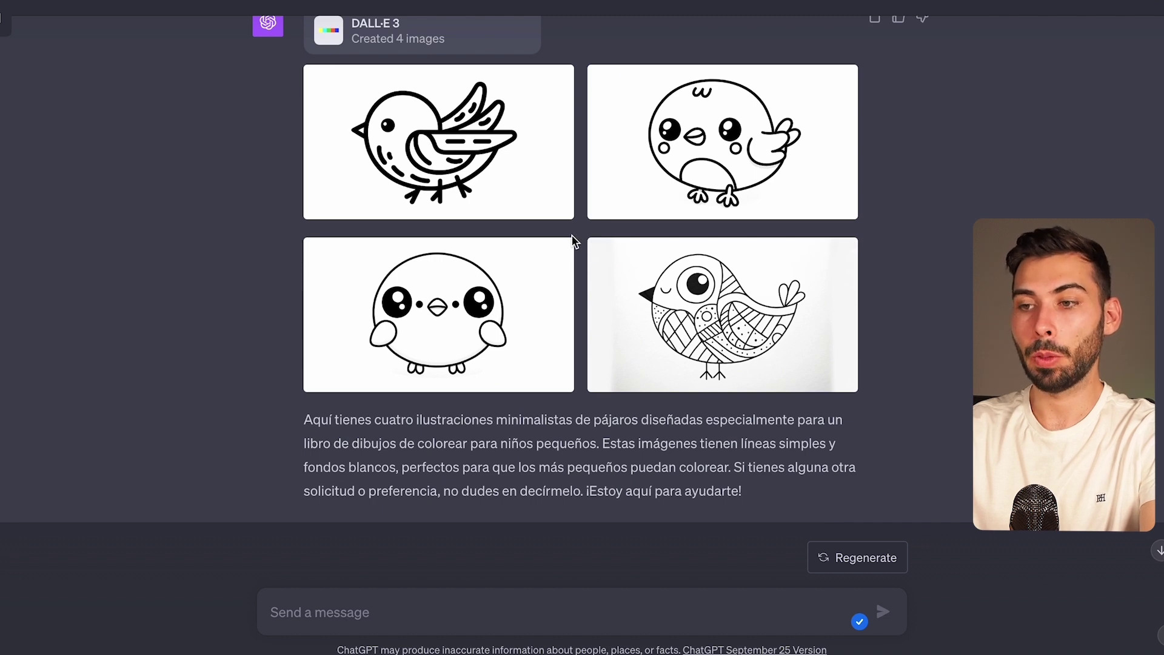
mouse_move(472, 152)
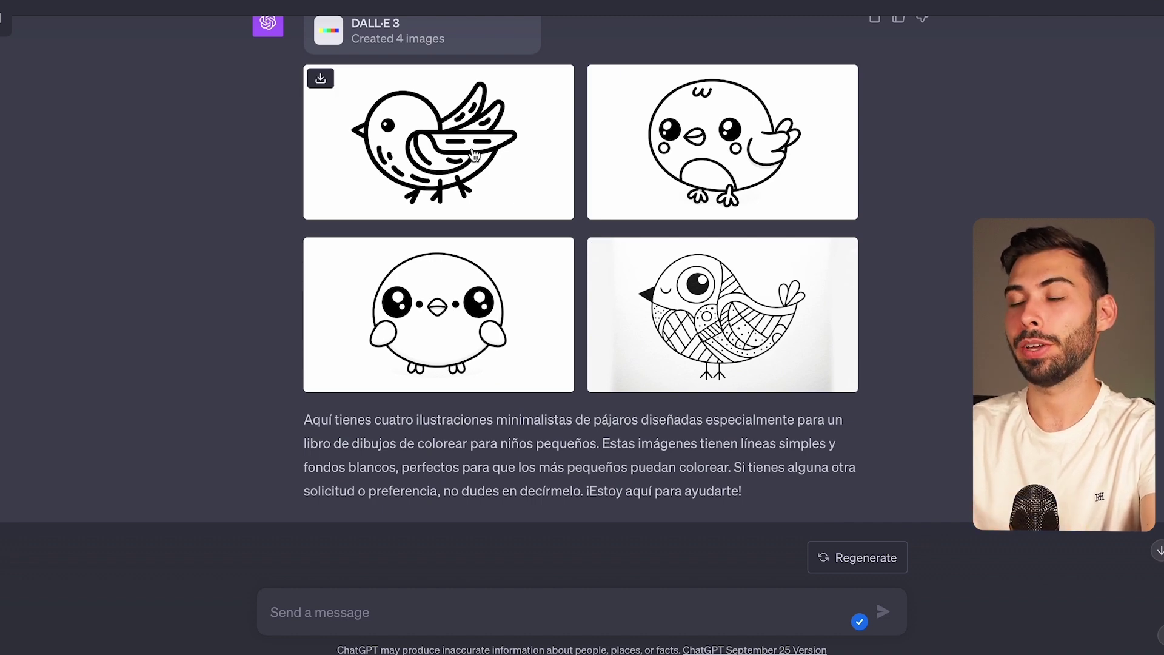
left_click(473, 152)
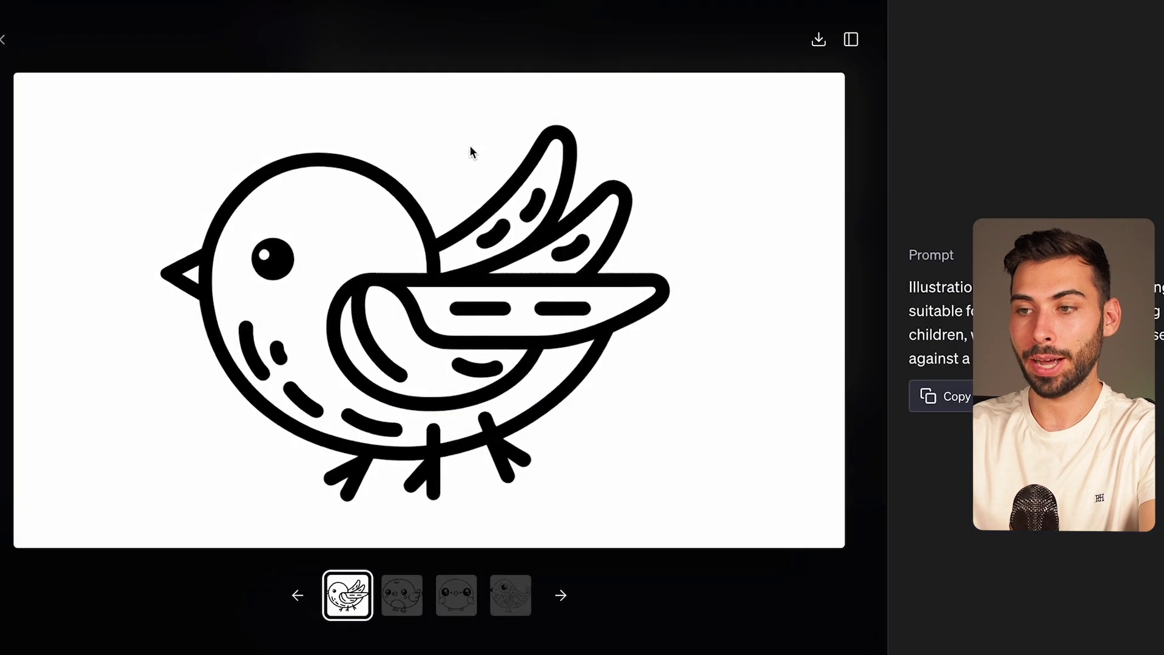
left_click(561, 598)
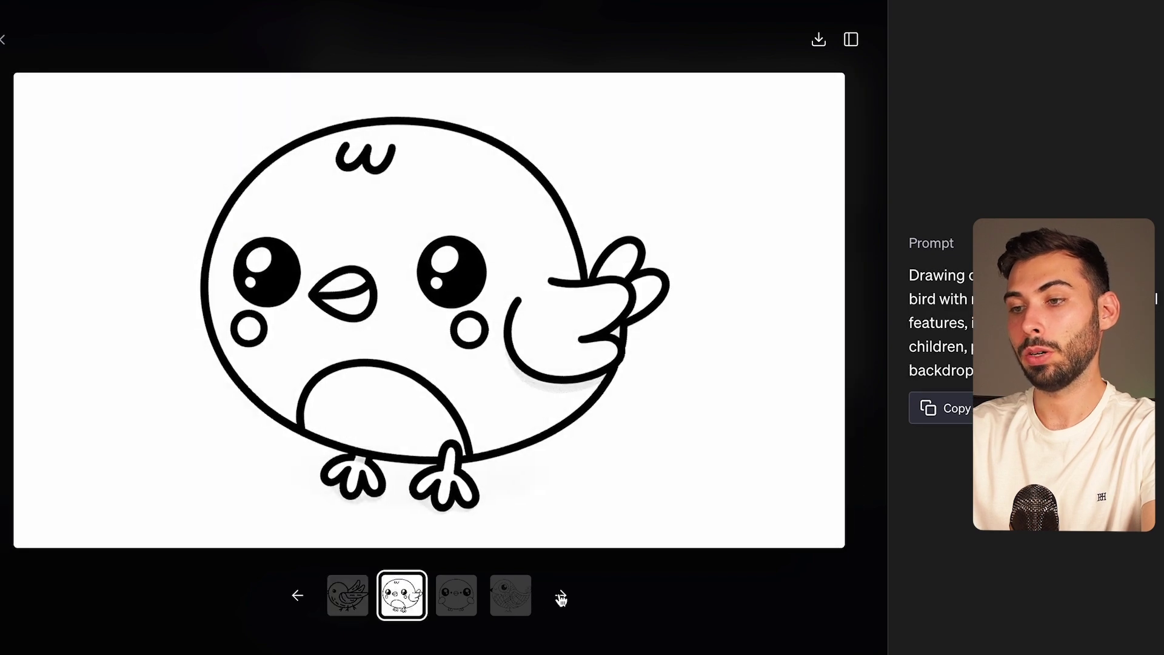
left_click(561, 598)
left_click(561, 598)
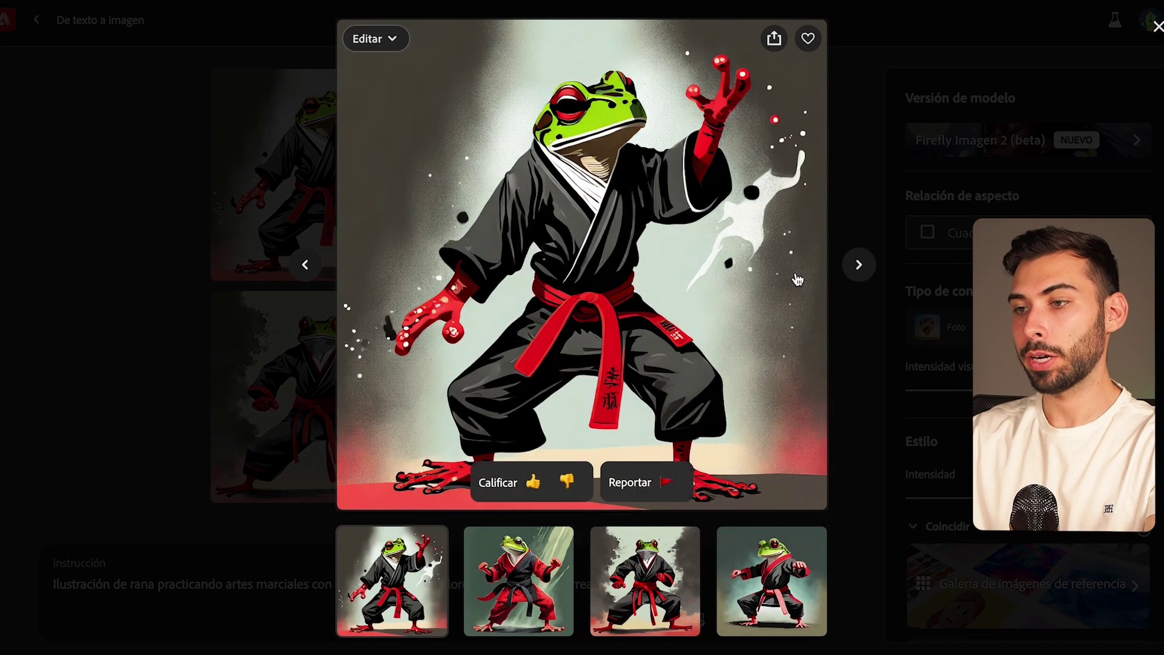
- Switch to Adobe Firefly and view all four enlarged illustrations of the martial arts frog in turn
left_click(860, 265)
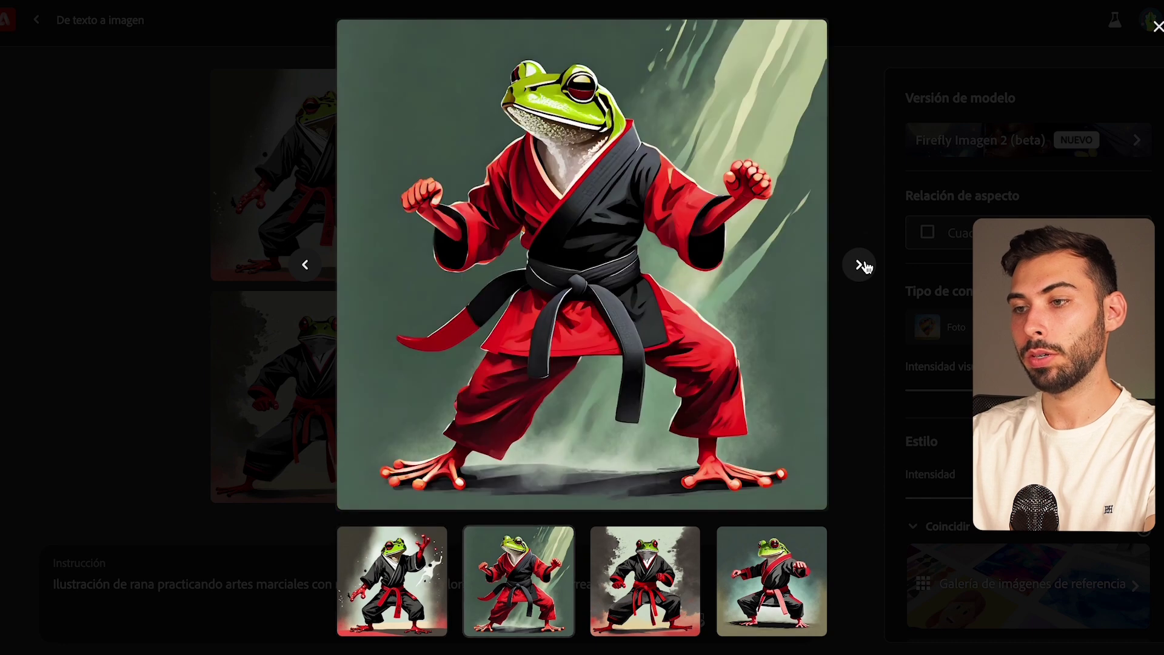
left_click(859, 265)
left_click(860, 265)
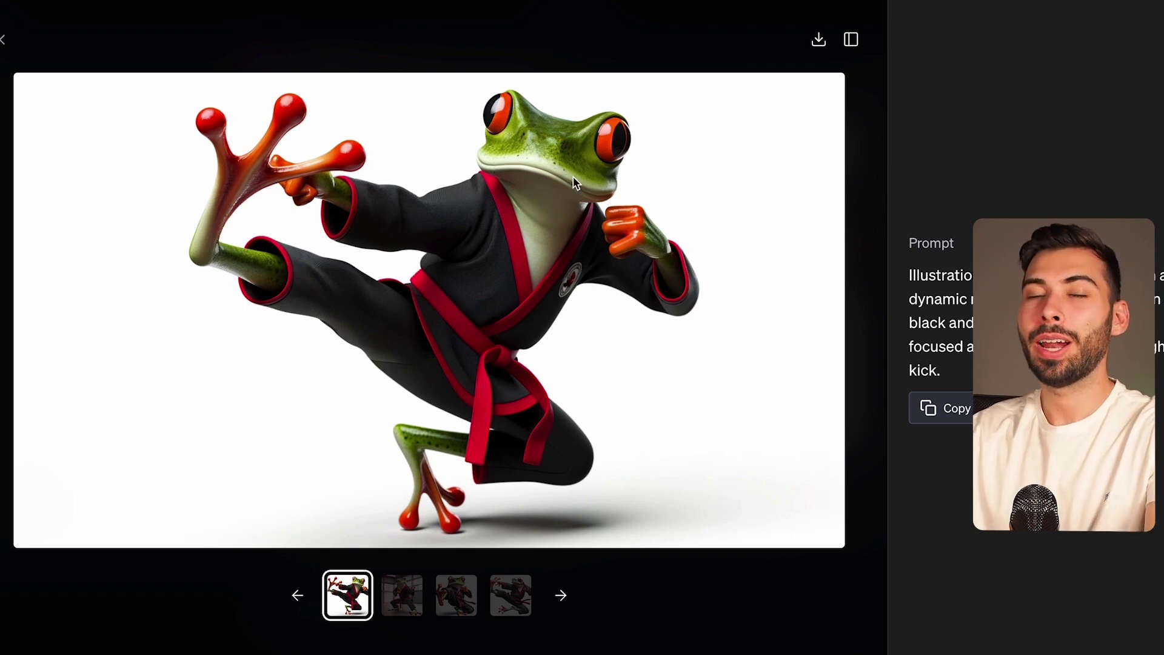
- Switch to ChatGPT and view all four enlarged DALL·E 3 images of the martial arts frog
left_click(563, 594)
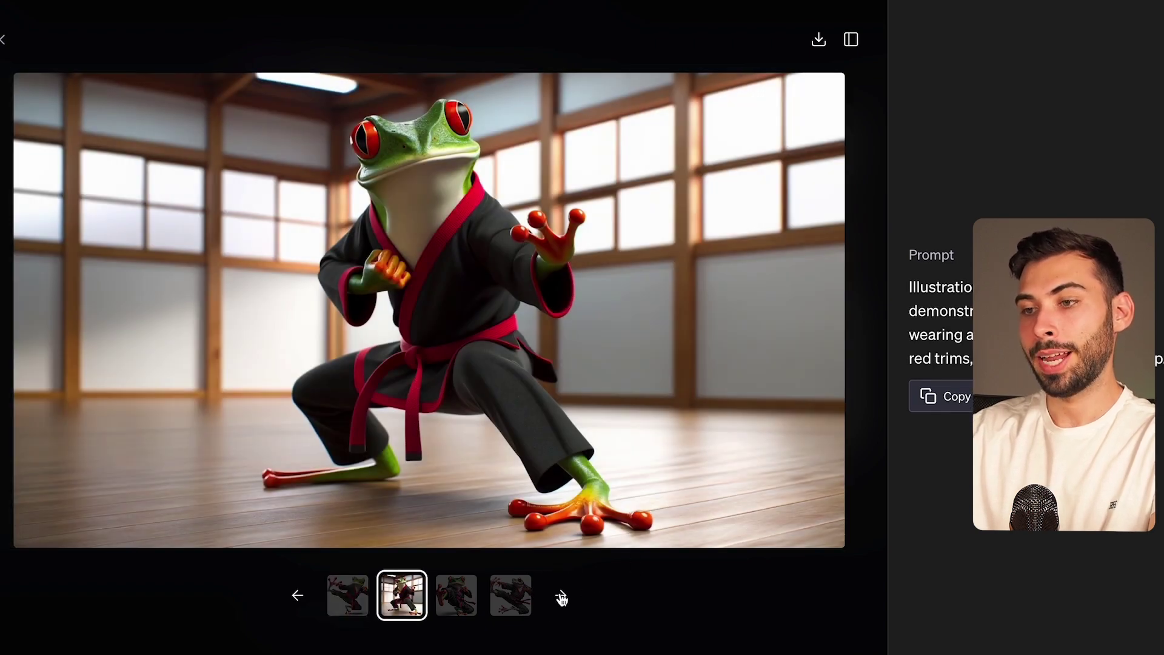
left_click(561, 597)
left_click(561, 597)
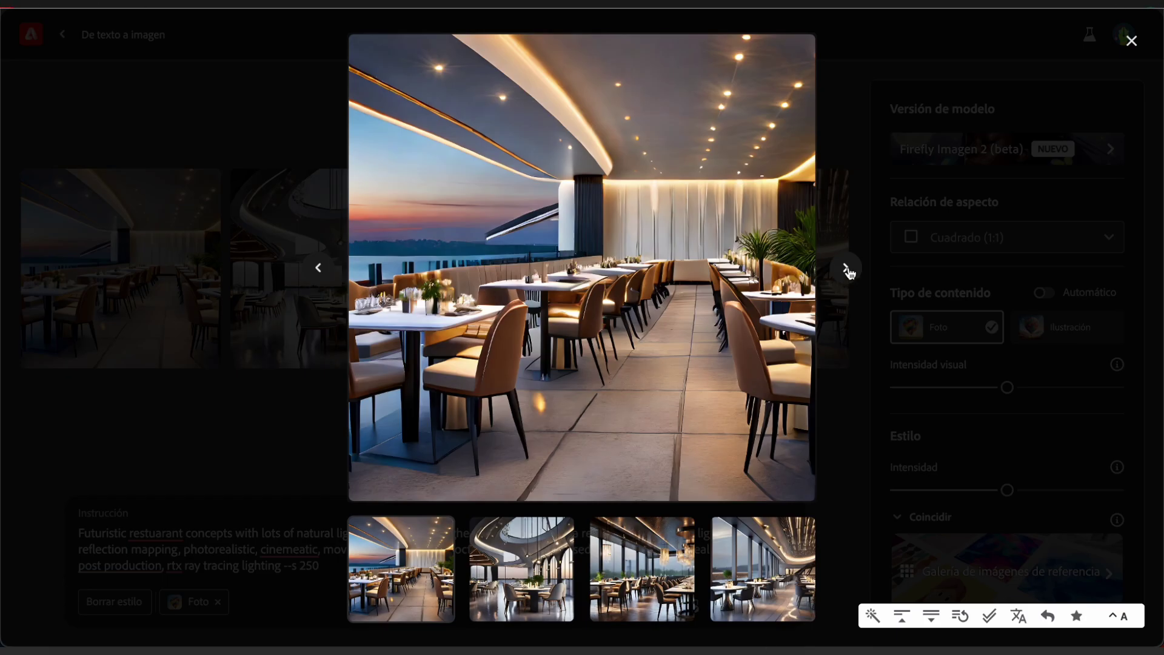
- Switch to Adobe Firefly and view the four enlarged futuristic restaurant images one after another
left_click(848, 269)
left_click(848, 268)
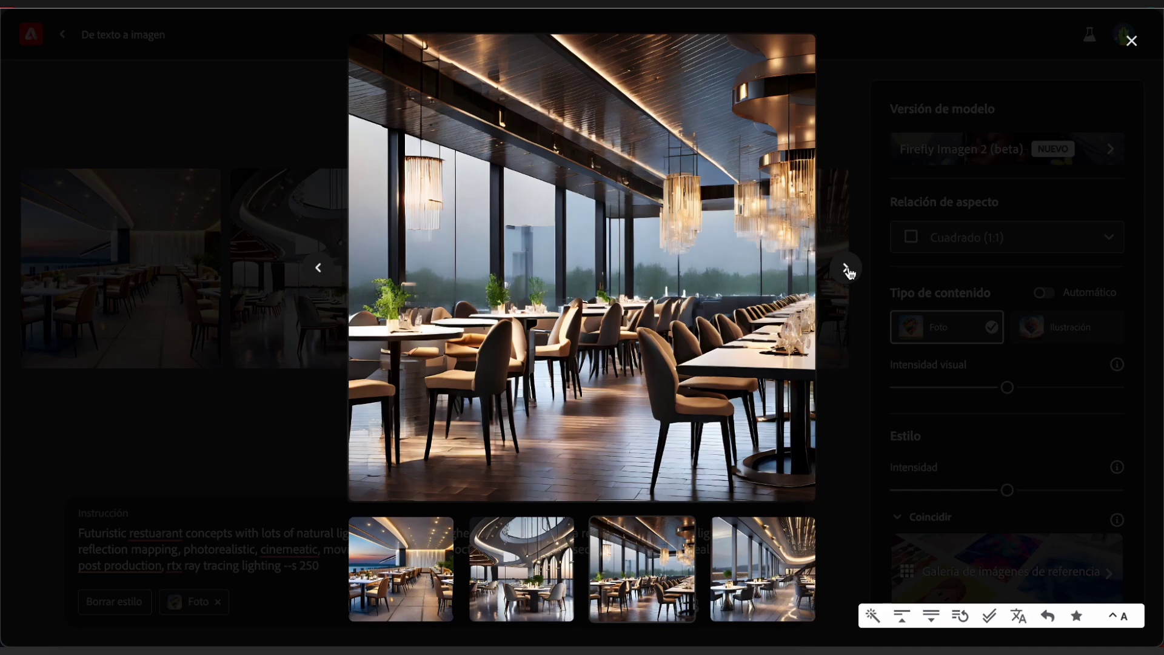
left_click(847, 268)
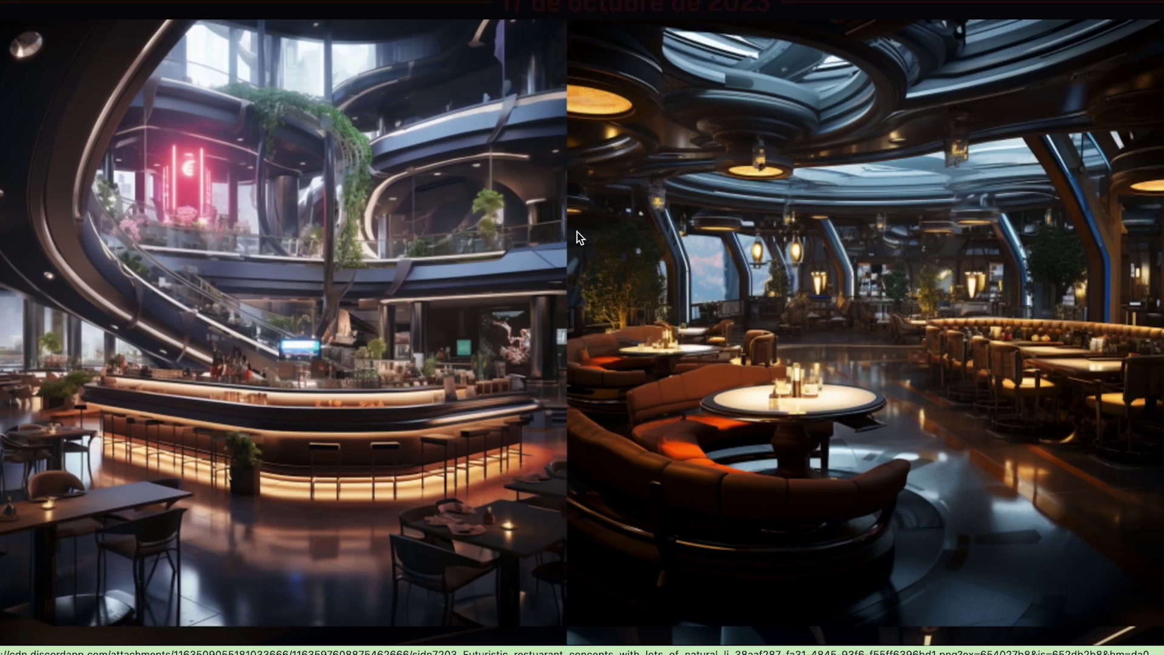
- Examine the futuristic restaurant image grid in Discord and the DALL·E 3 versions in ChatGPT
scroll(580, 237, "right", 1)
scroll(581, 237, "left", 1)
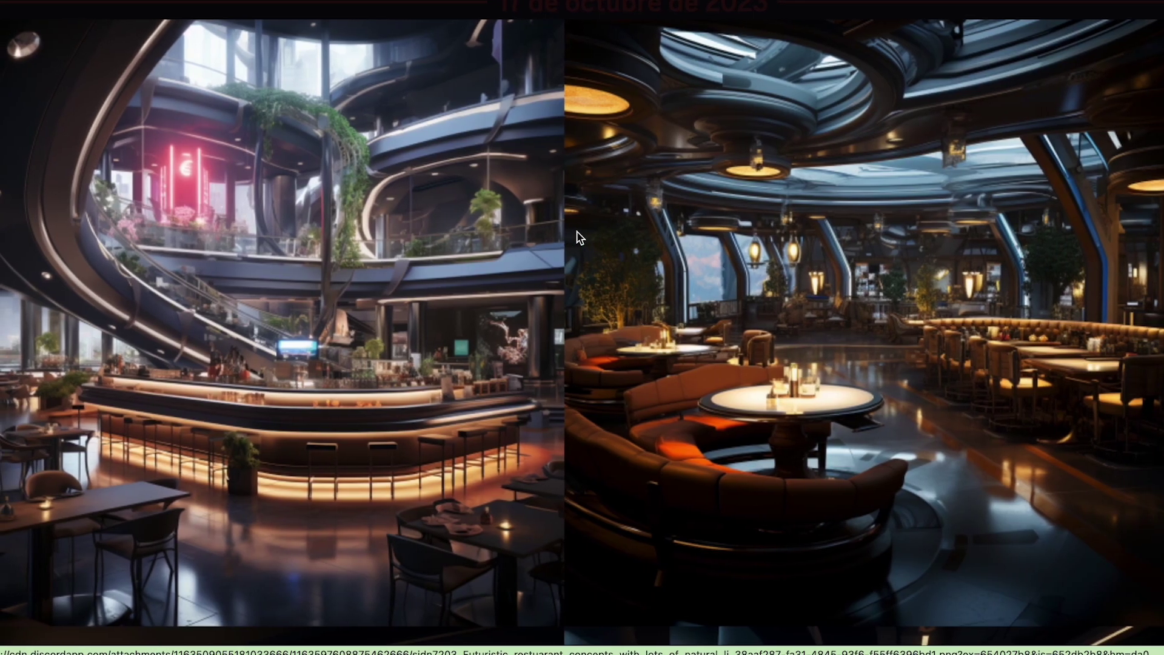
scroll(580, 237, "down", 1)
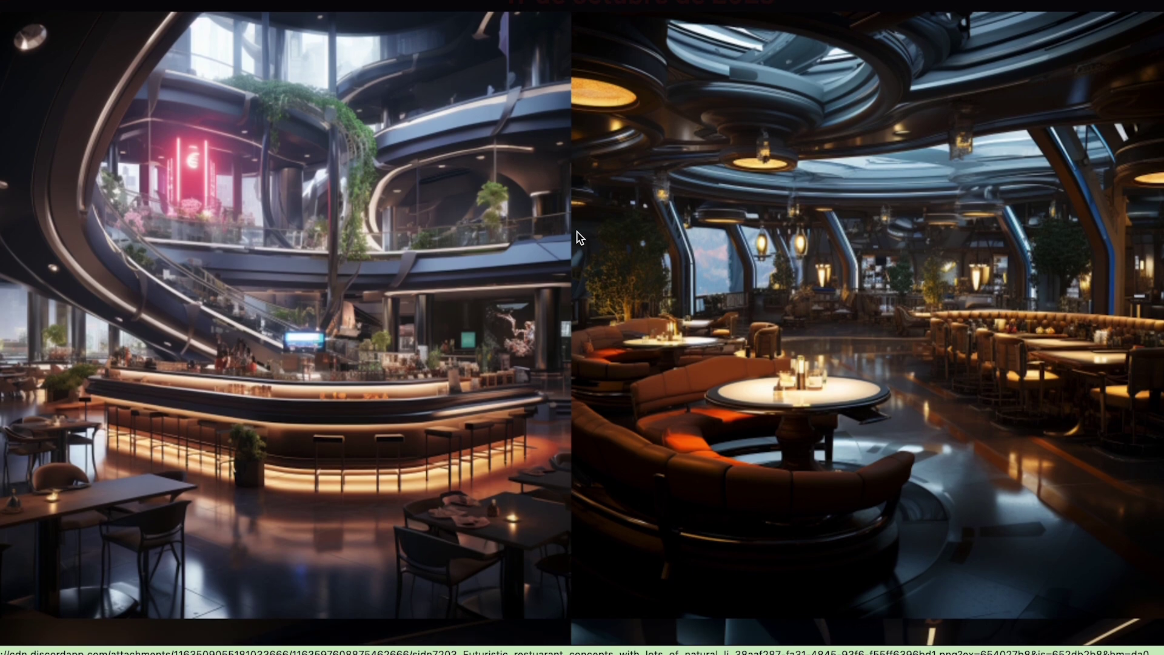
scroll(580, 237, "down", 5)
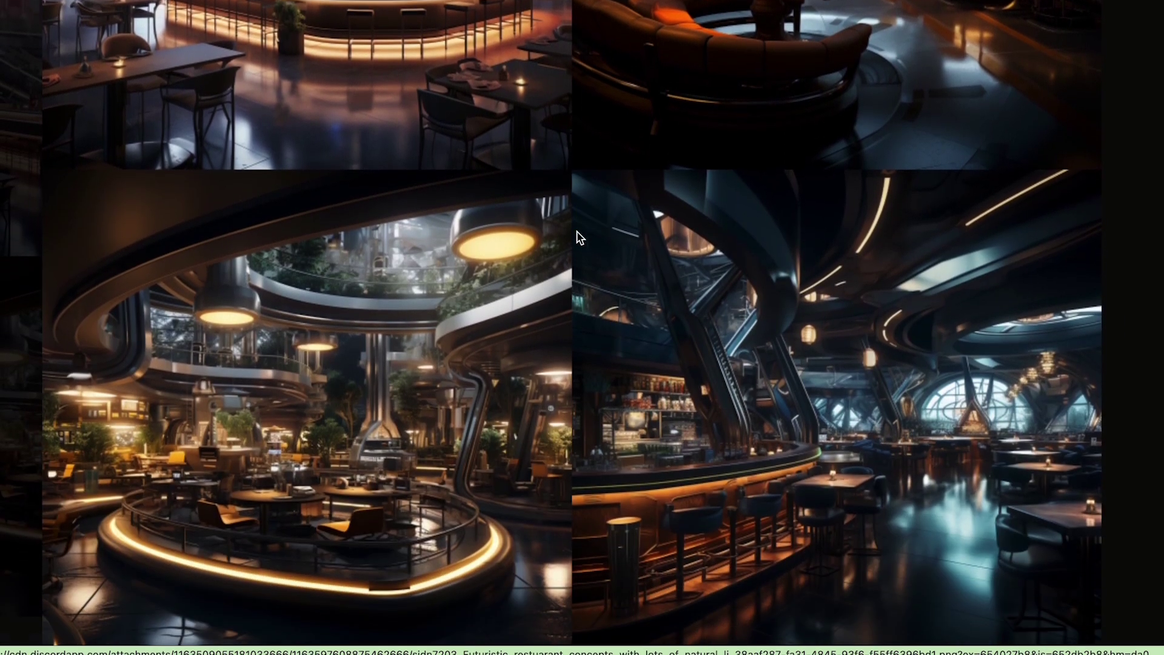
scroll(580, 237, "down", 3)
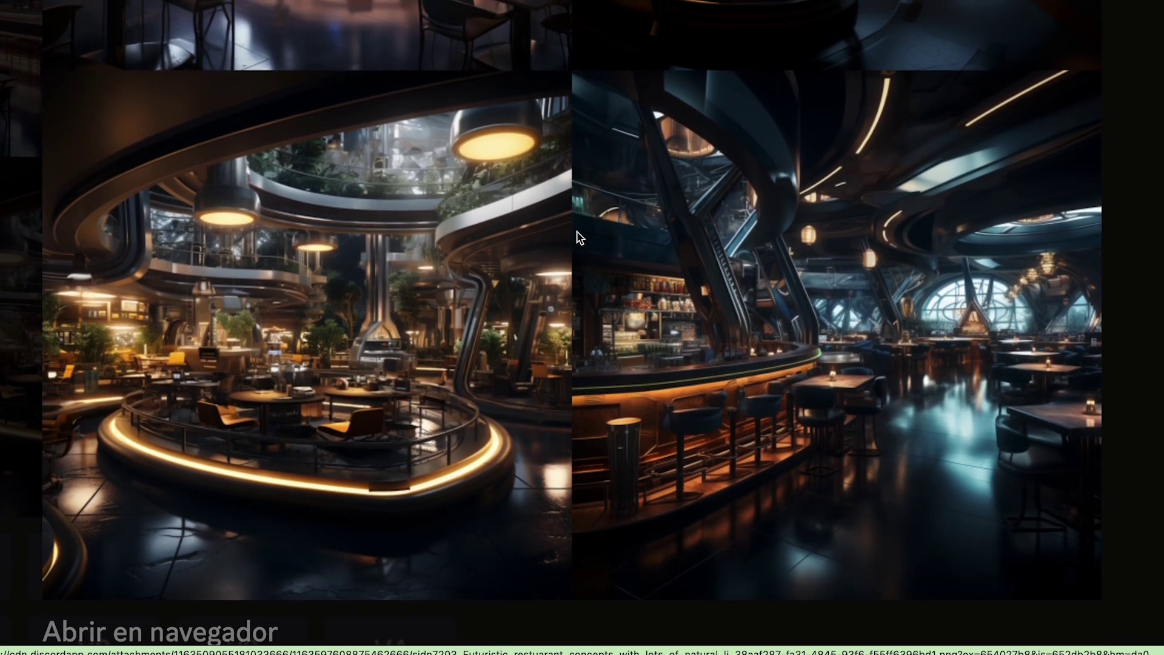
scroll(580, 238, "up", 1)
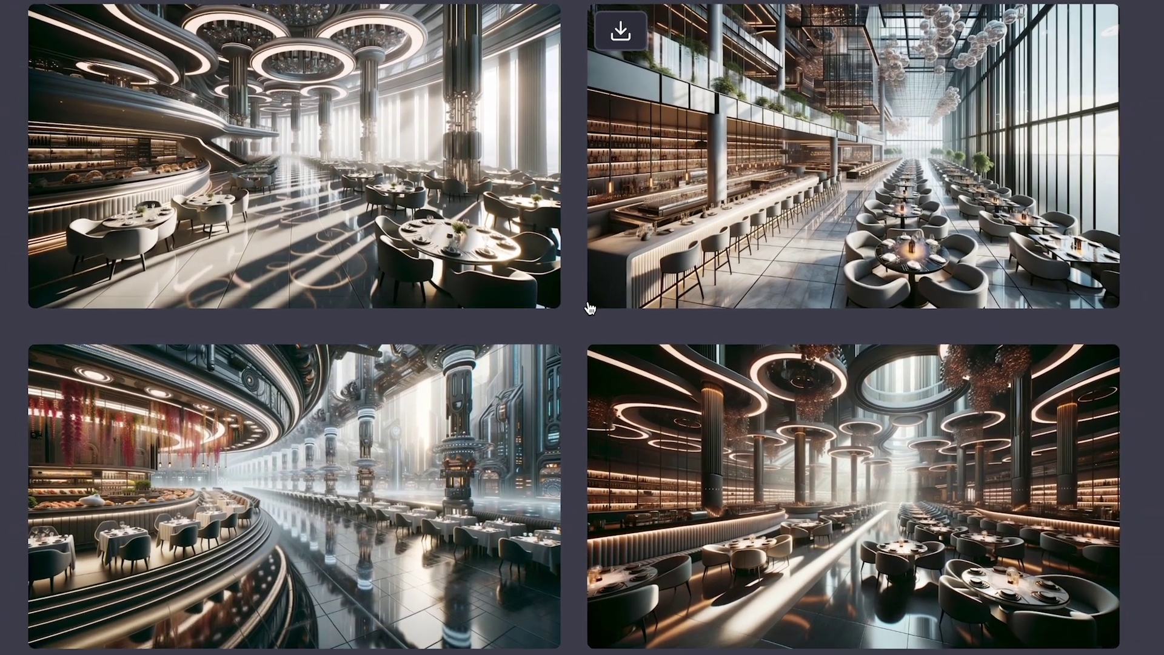
scroll(590, 309, "up", 1)
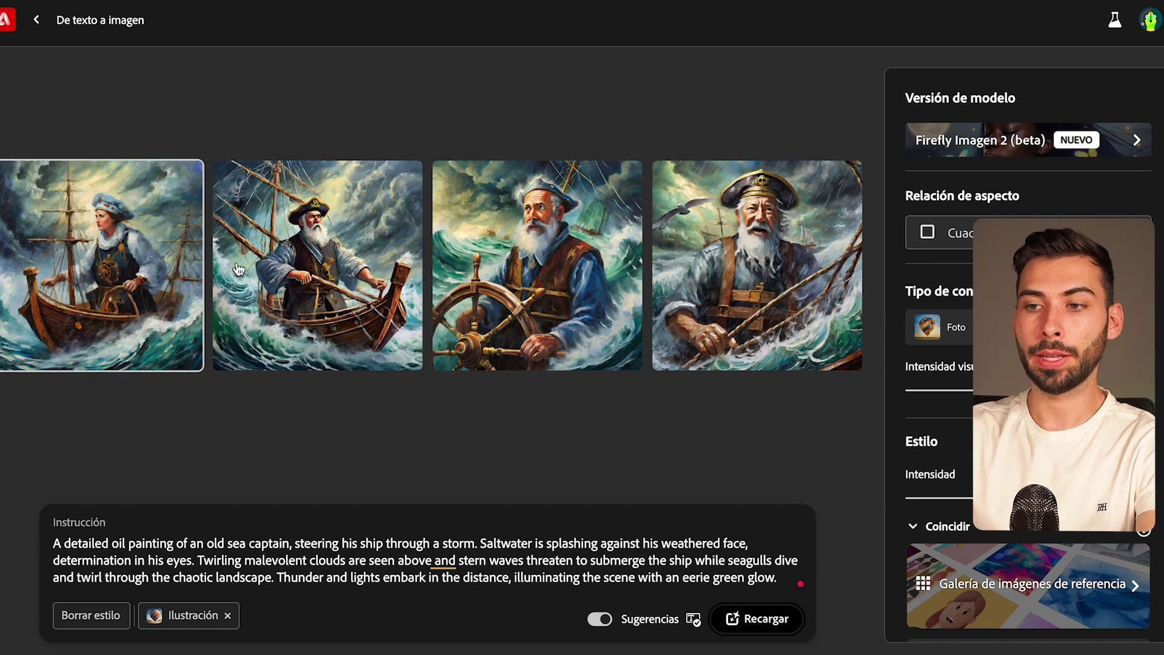
- Switch to Adobe Firefly, enlarge the first sea captain oil painting and view the other three versions in turn
left_click(123, 250)
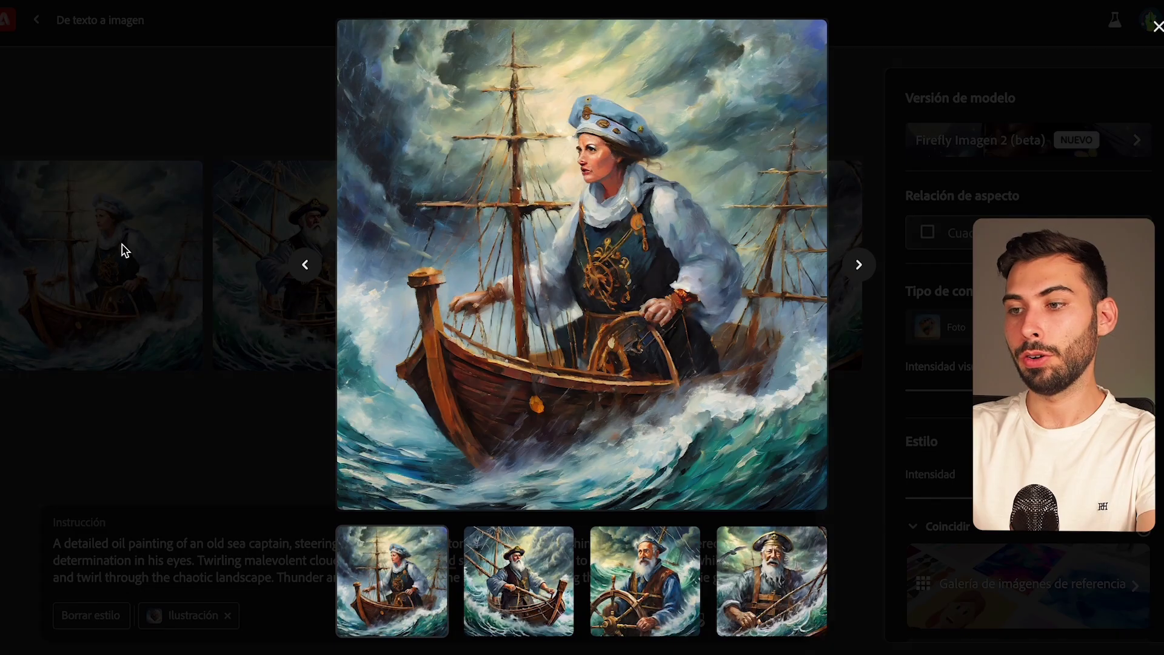
left_click(857, 266)
mouse_move(579, 264)
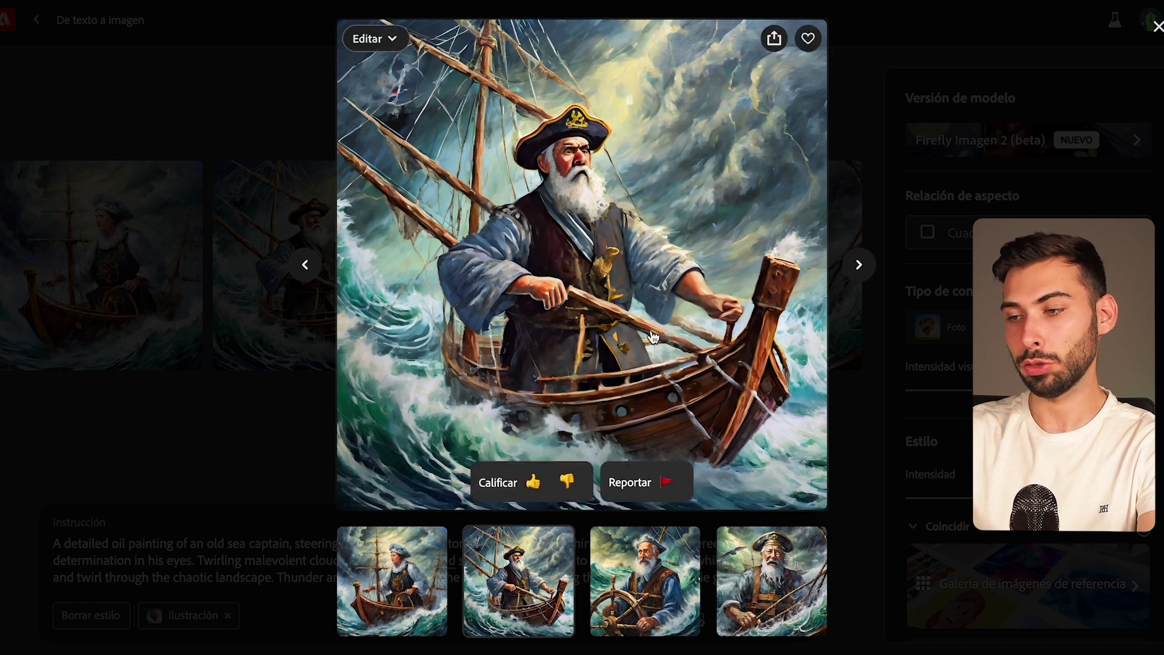
left_click(858, 265)
mouse_move(725, 377)
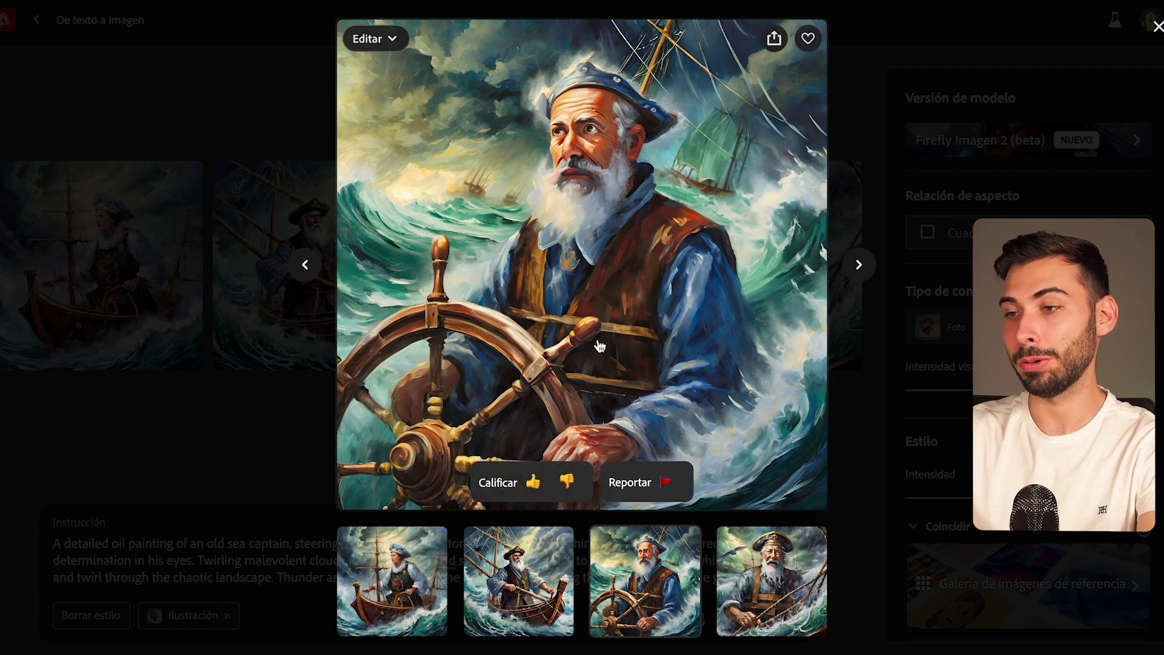
left_click(860, 265)
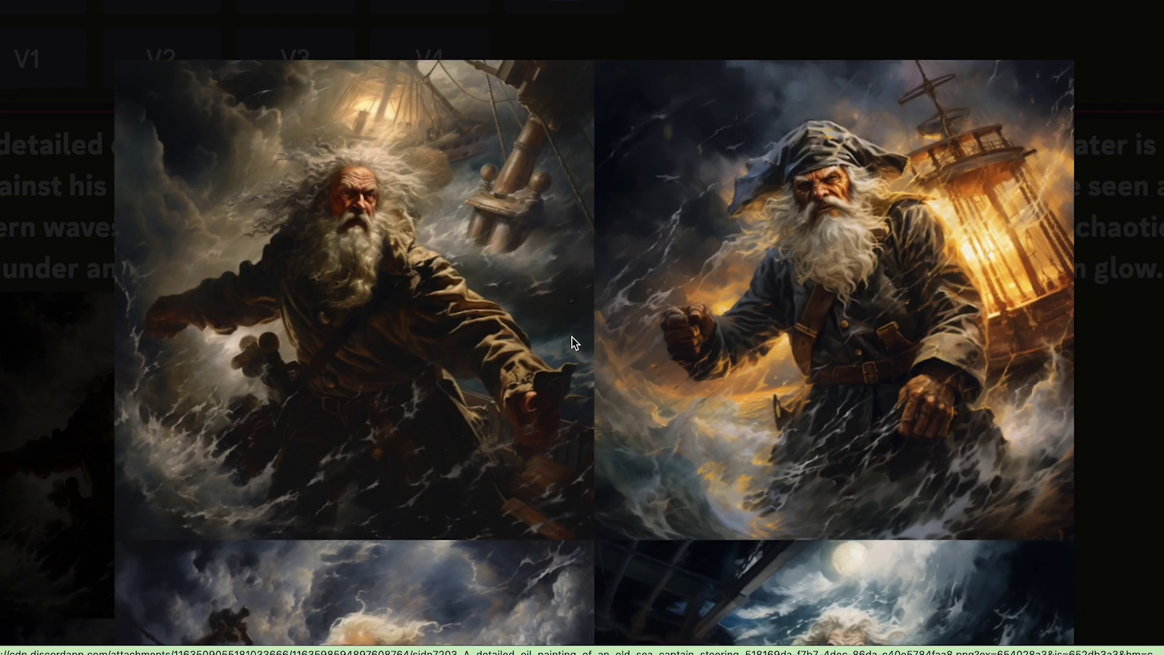
- Switch to Discord and examine the upper and lower rows of the sea captain image grid
scroll(572, 336, "up", 2)
scroll(585, 337, "up", 1)
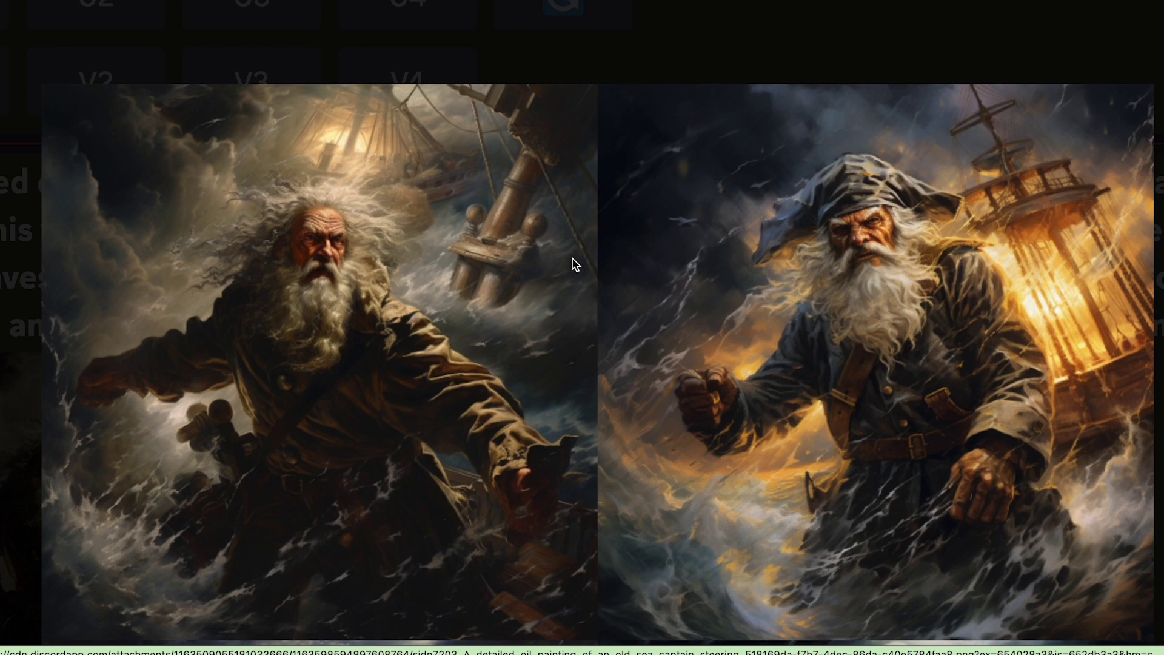
scroll(613, 377, "down", 10)
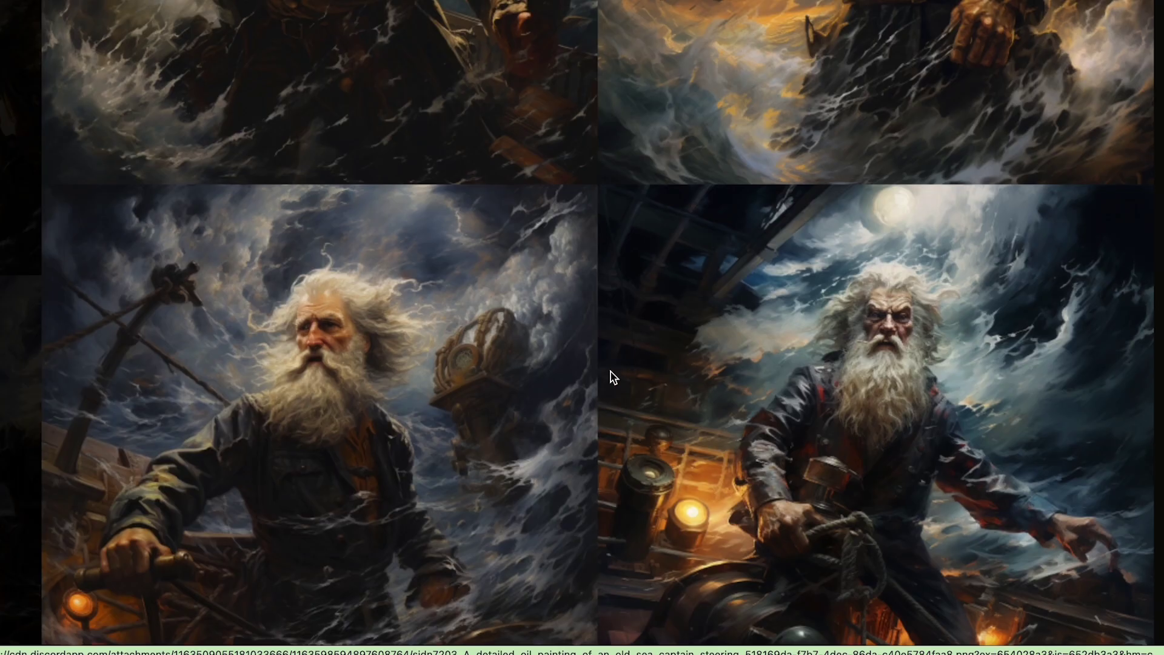
scroll(610, 377, "up", 2)
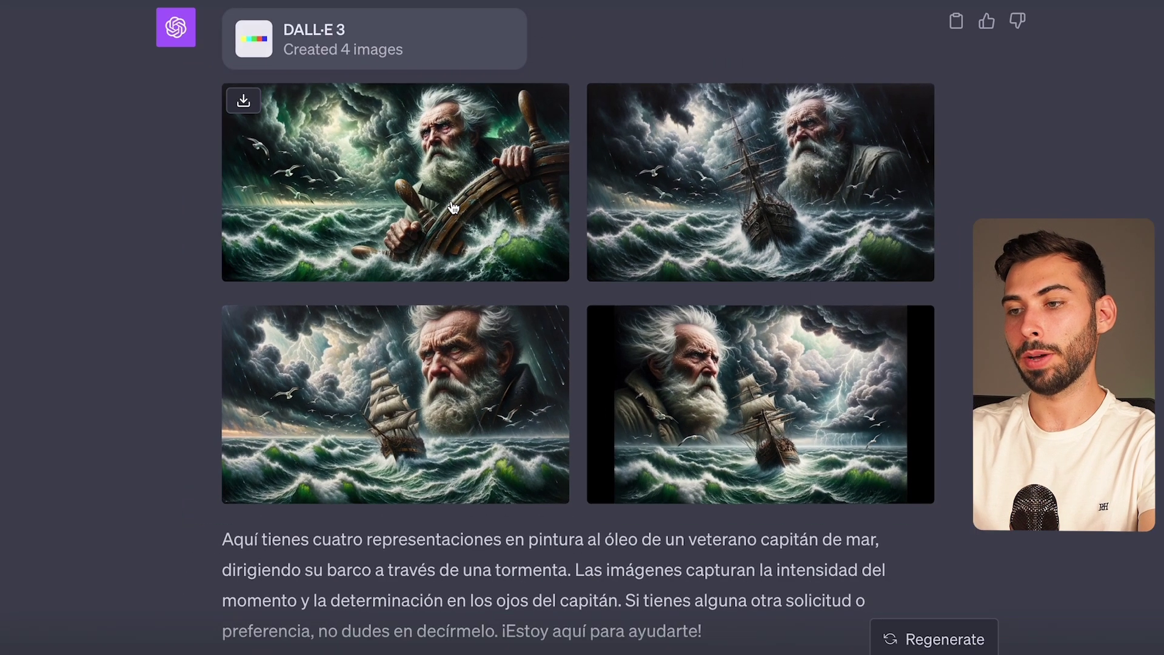
- Switch to ChatGPT, enlarge the first DALL·E 3 sea captain painting and view the remaining three in turn
left_click(364, 145)
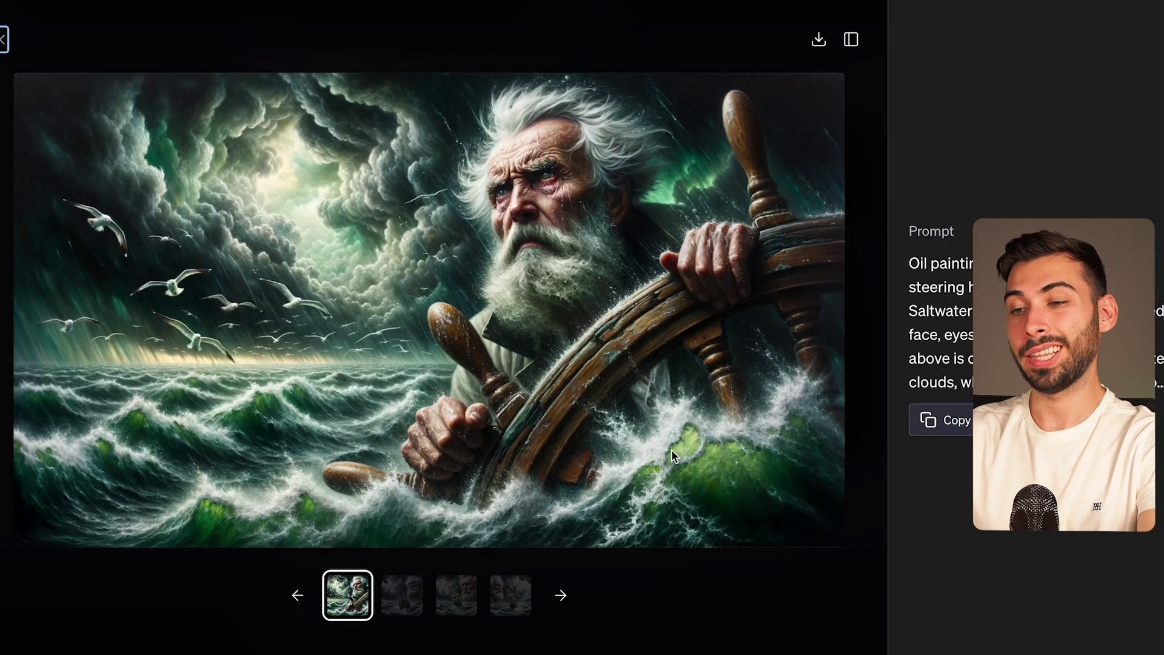
left_click(560, 595)
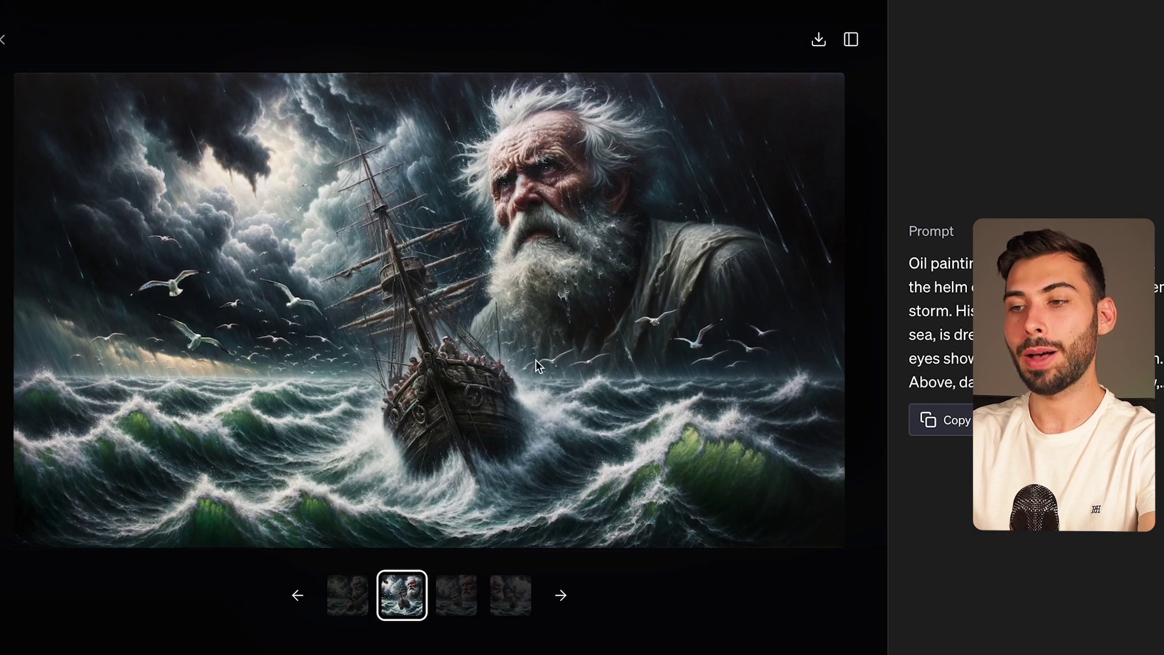
left_click(561, 595)
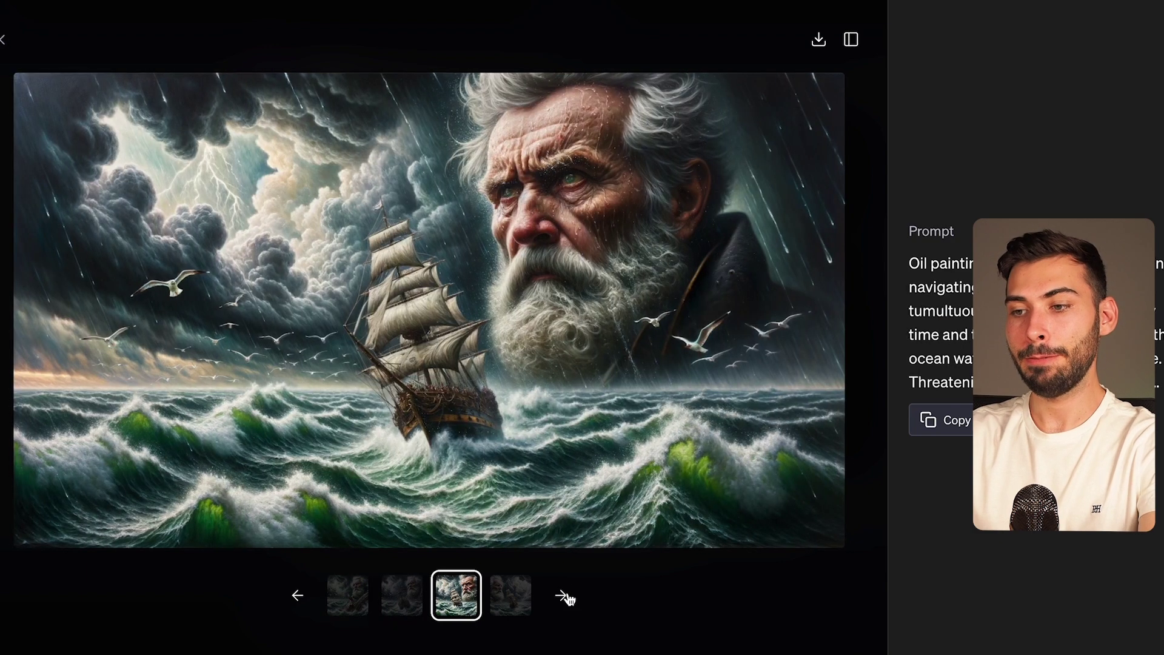
left_click(561, 595)
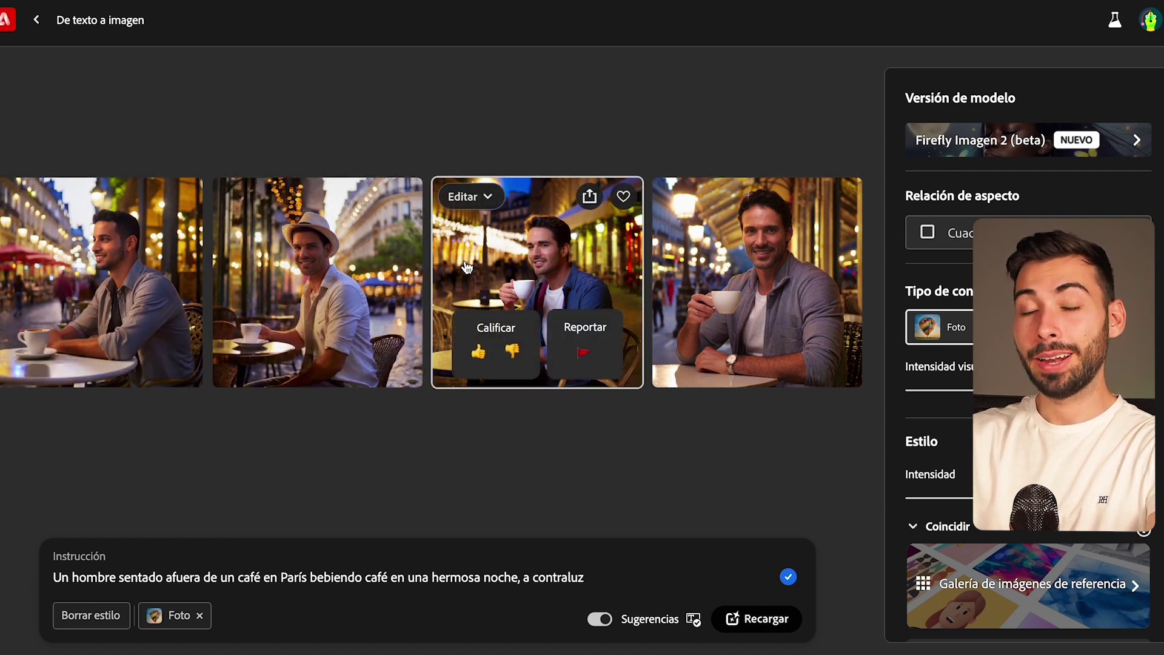
- Switch to Adobe Firefly and enlarge the third image of the man drinking coffee outside a Paris café
left_click(530, 259)
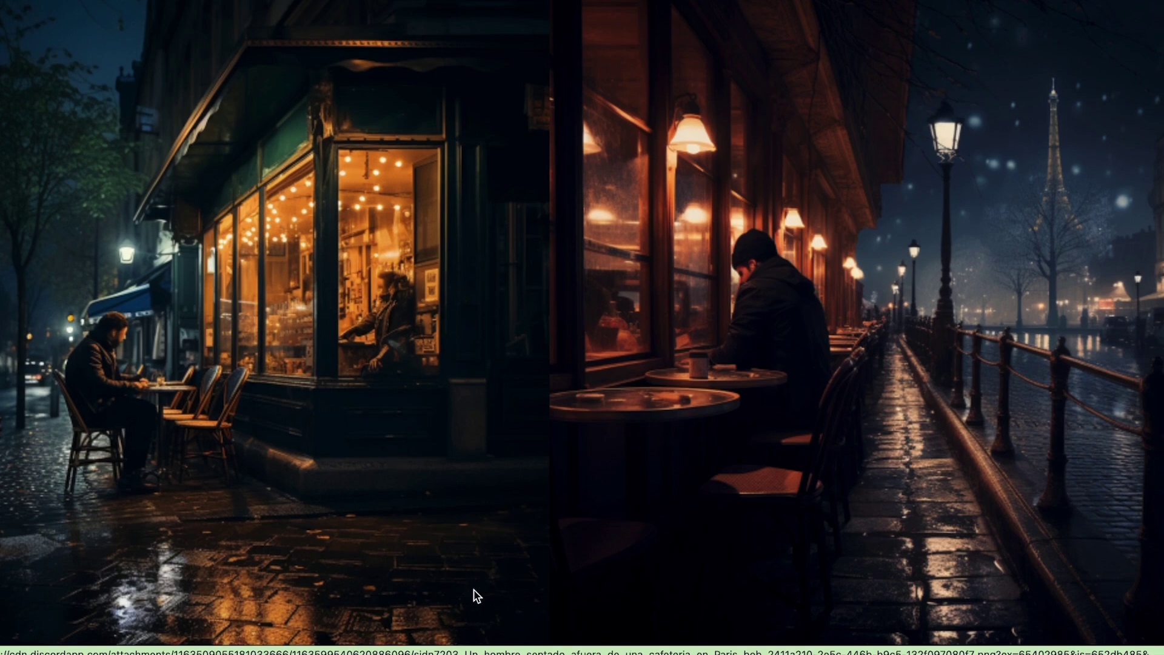
- Switch to Discord and examine the upper and lower rows of the Paris café image grid
scroll(477, 595, "down", 2)
scroll(477, 596, "down", 10)
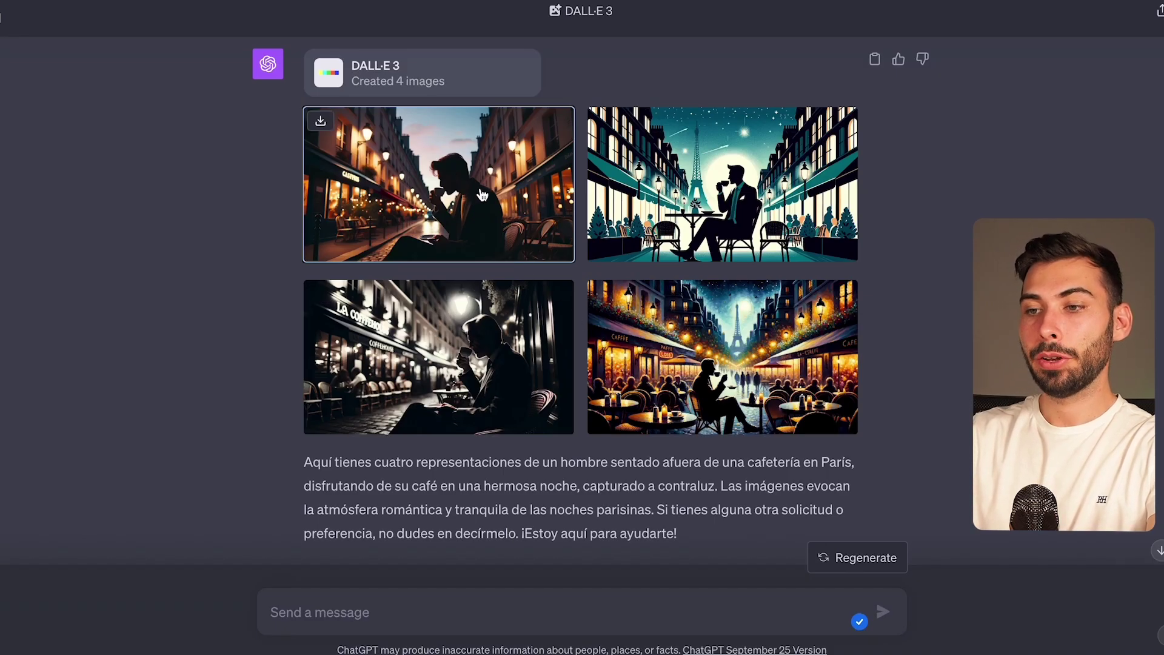
- Switch to ChatGPT, enlarge the first DALL·E 3 image of the man at the Paris café and view the other three
left_click(482, 194)
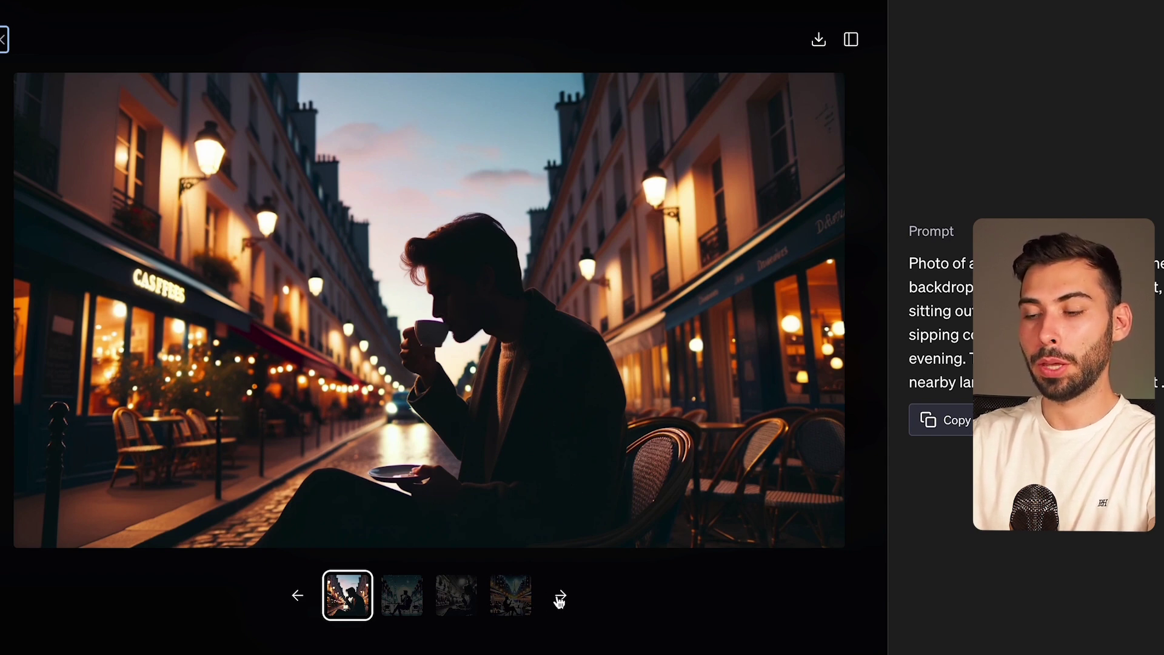
left_click(560, 597)
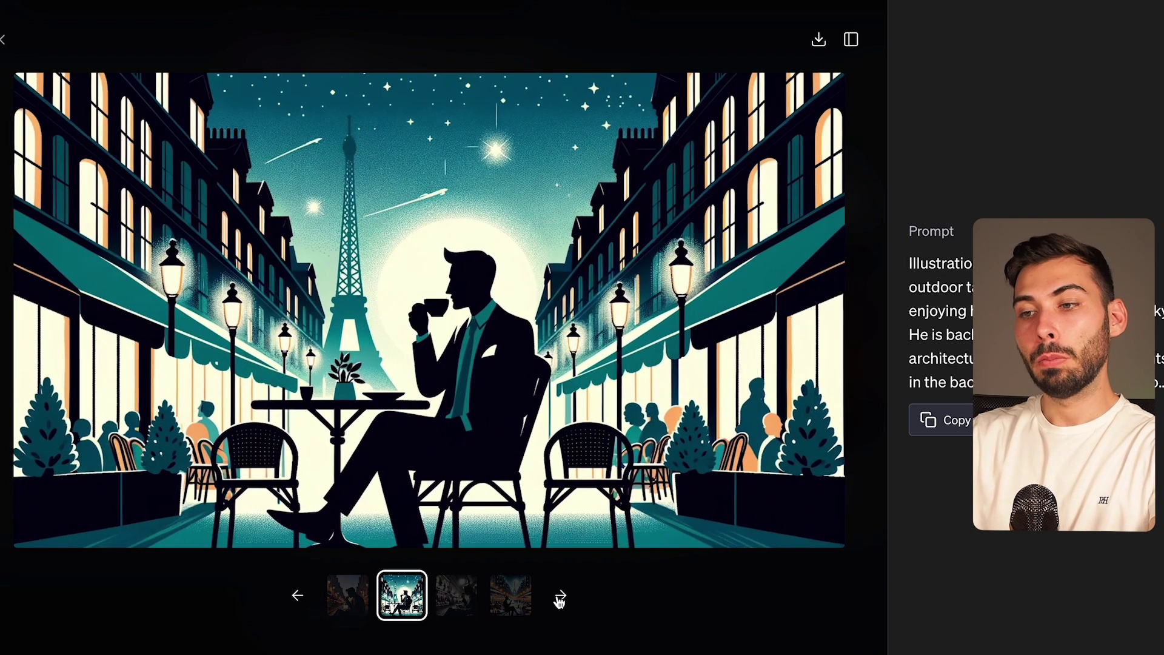
left_click(560, 598)
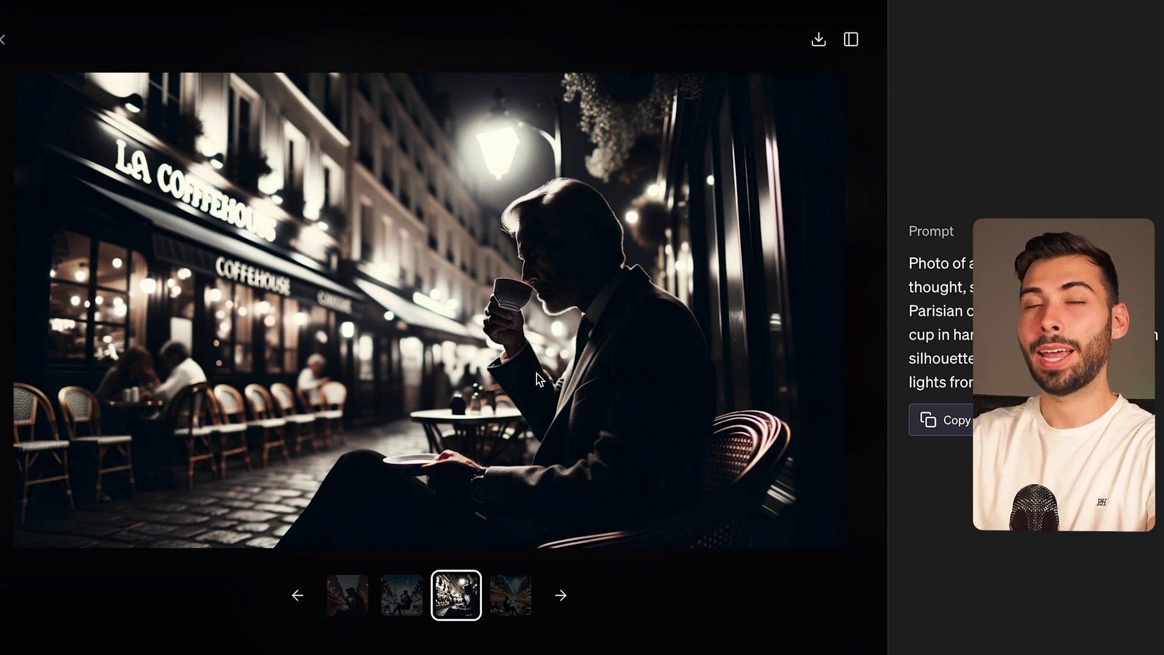
left_click(560, 596)
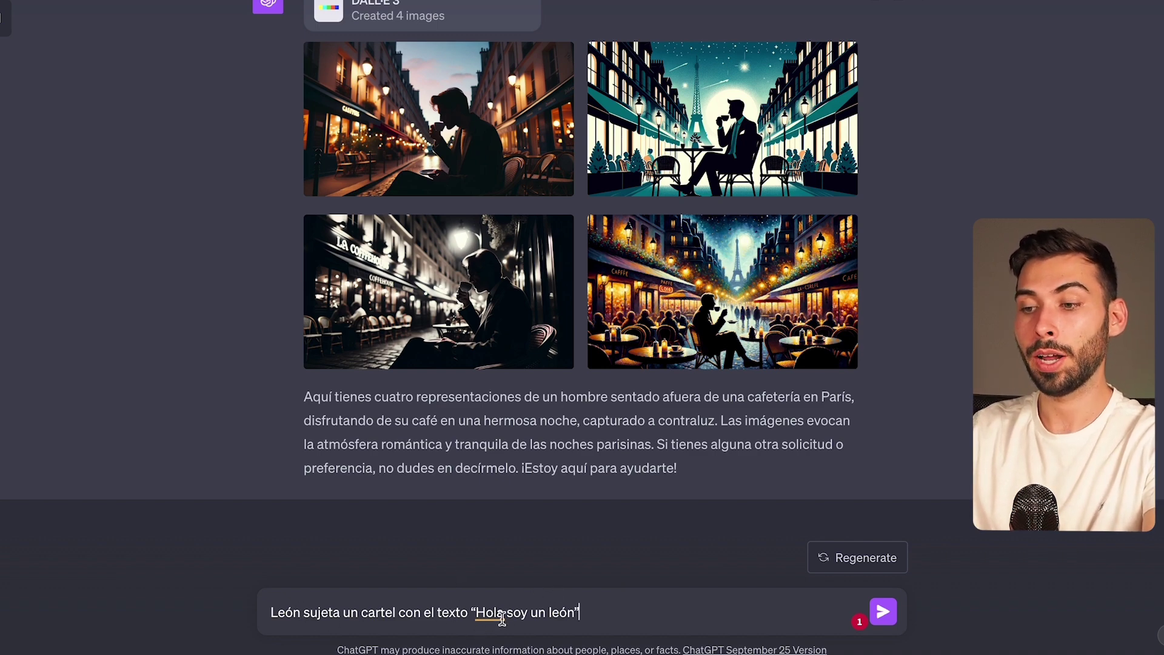
- Generate DALL·E 3 images from the prompt "León sujeta un cartel con el texto “Hola soy un león”" and view the four results in turn
left_click(882, 611)
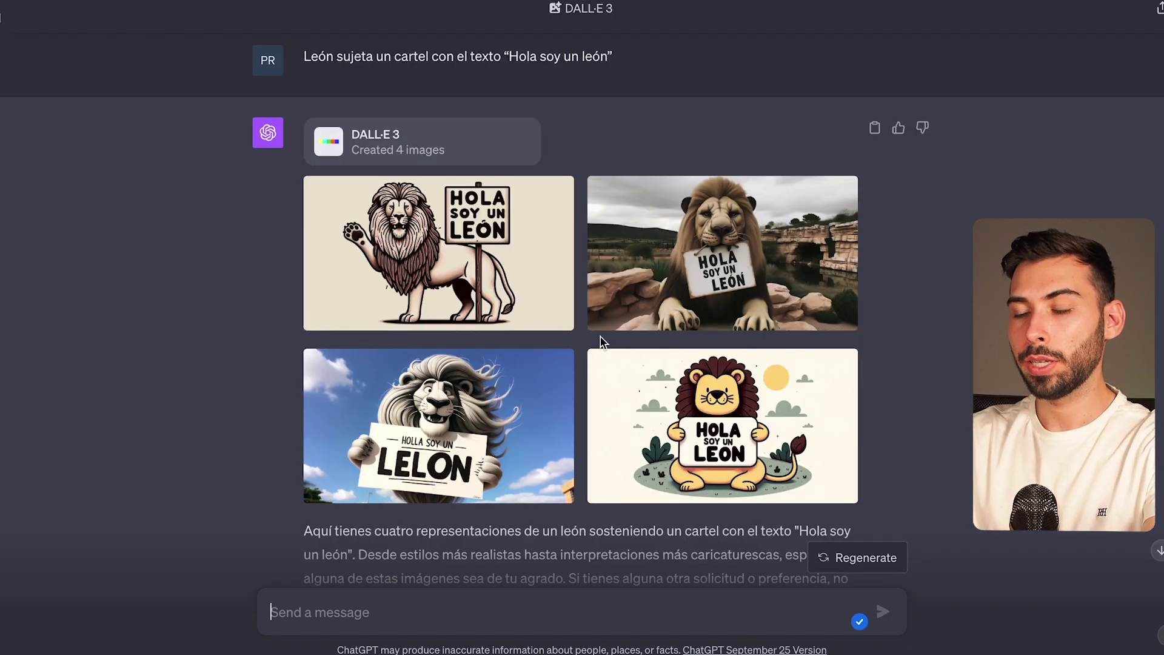
left_click(479, 265)
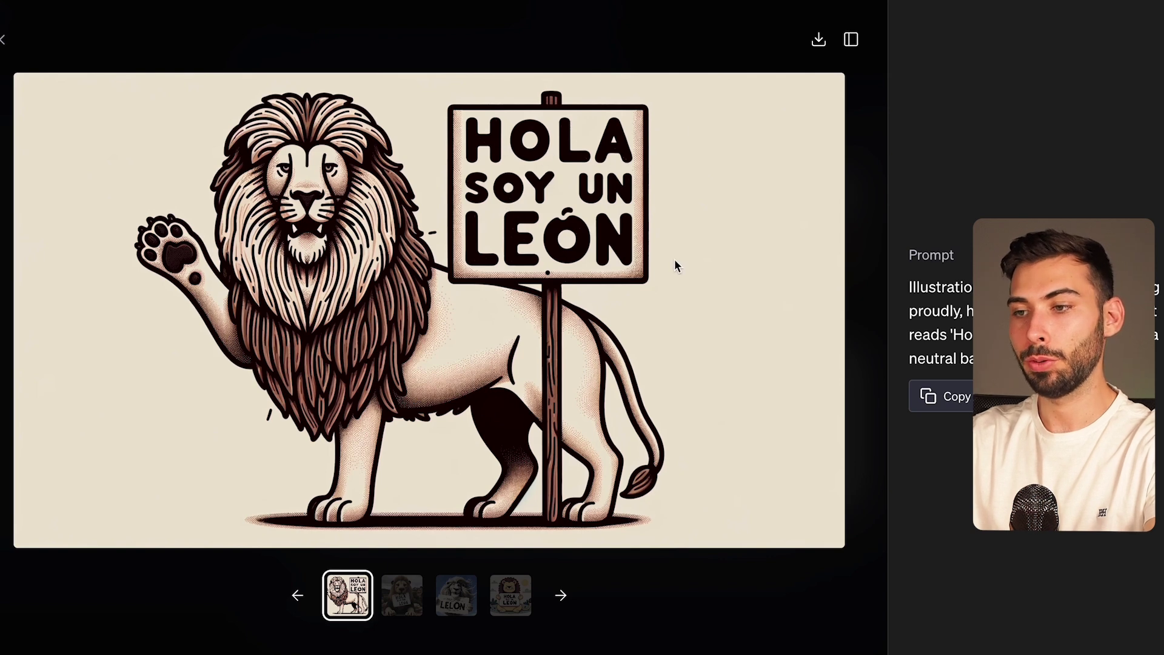
left_click(564, 597)
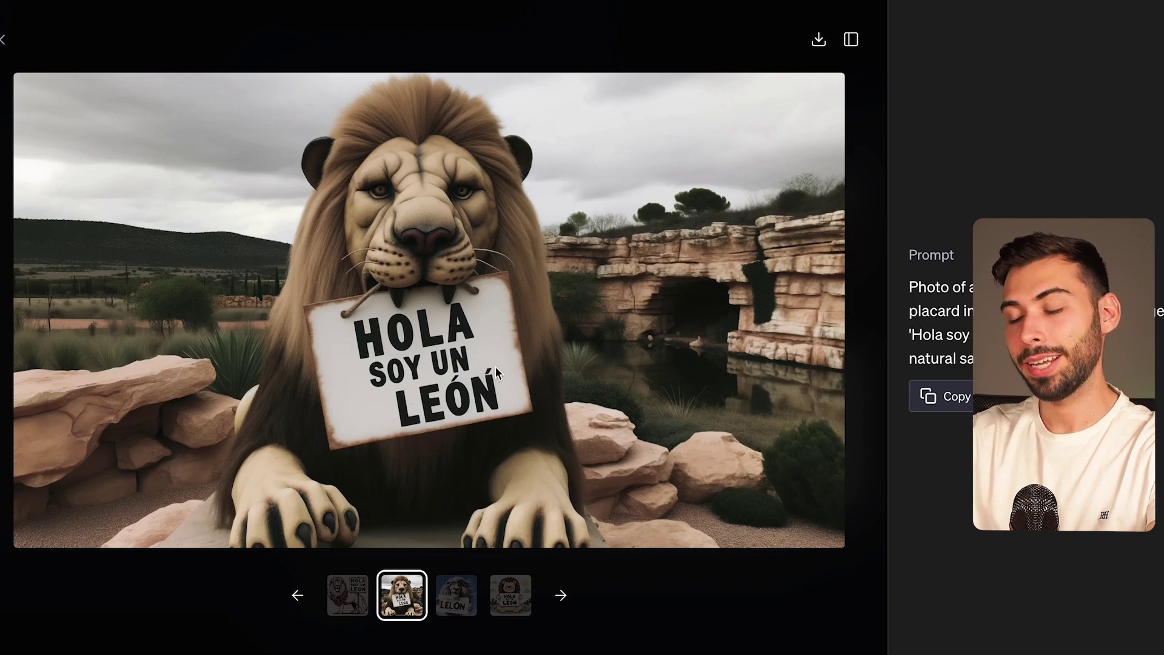
key("Right")
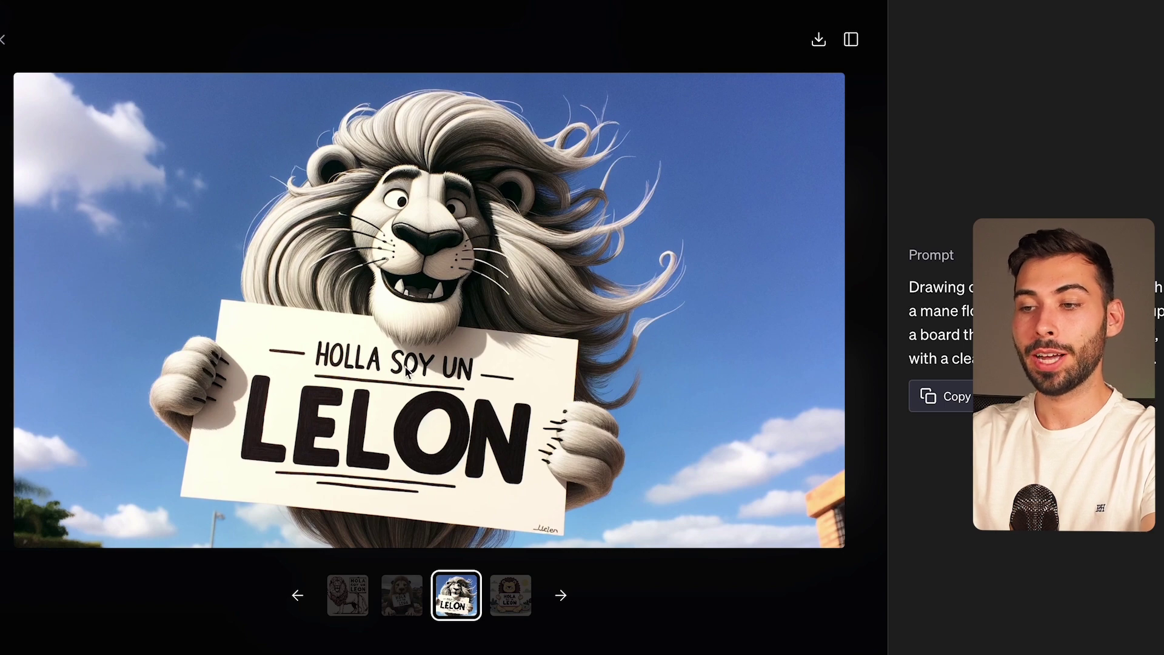
key("Right")
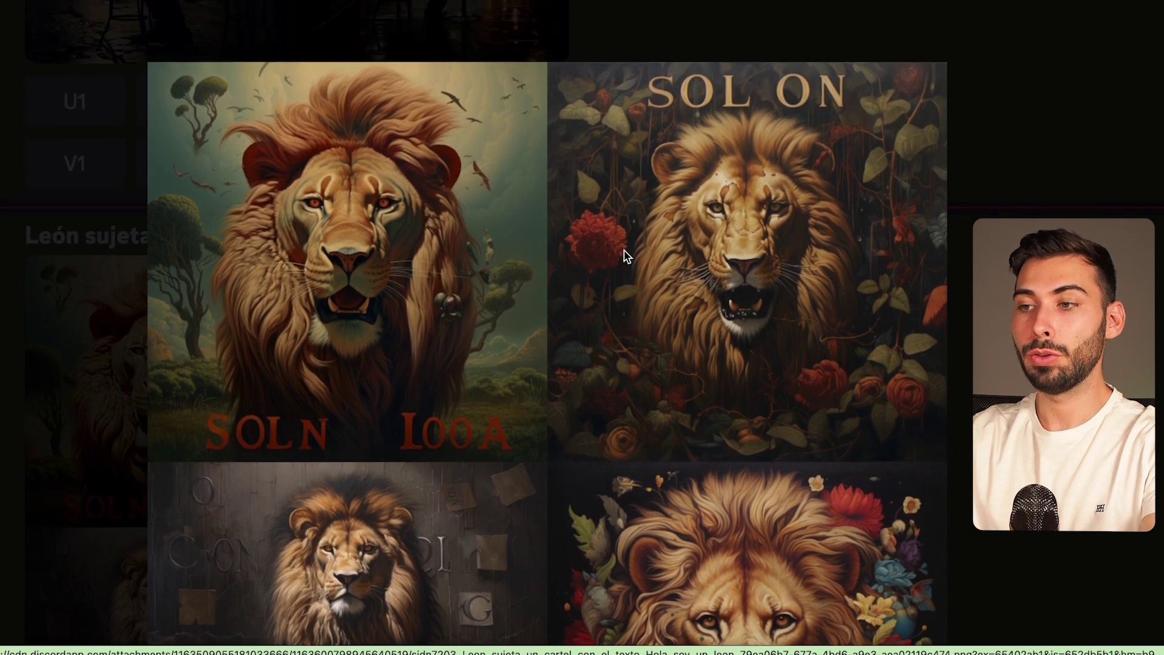
- Examine the enlarged lion grid in Discord, and view the four lion-with-sign photos in Adobe Firefly in turn
scroll(626, 257, "down", 3)
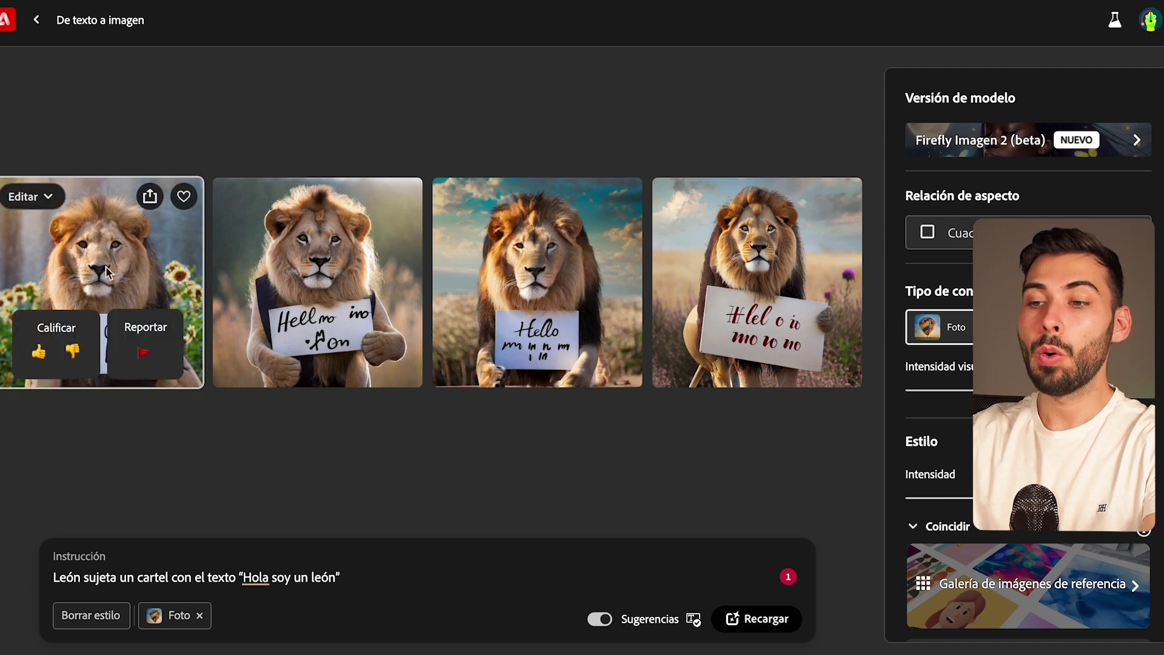
left_click(190, 260)
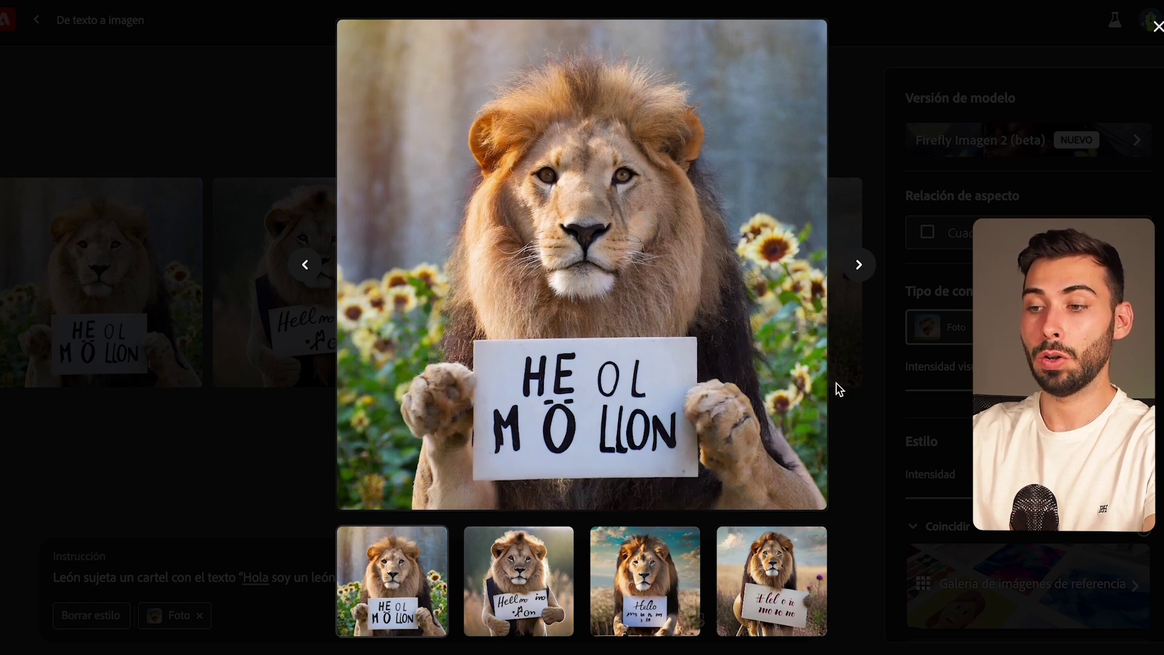
left_click(859, 265)
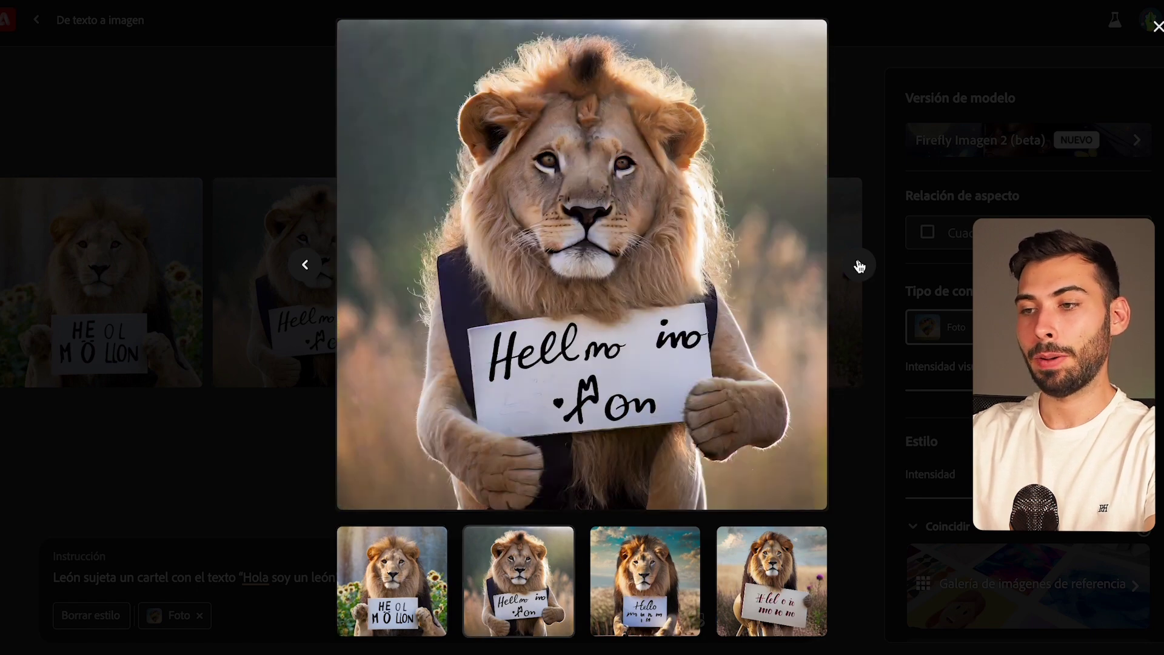
left_click(859, 265)
left_click(859, 265)
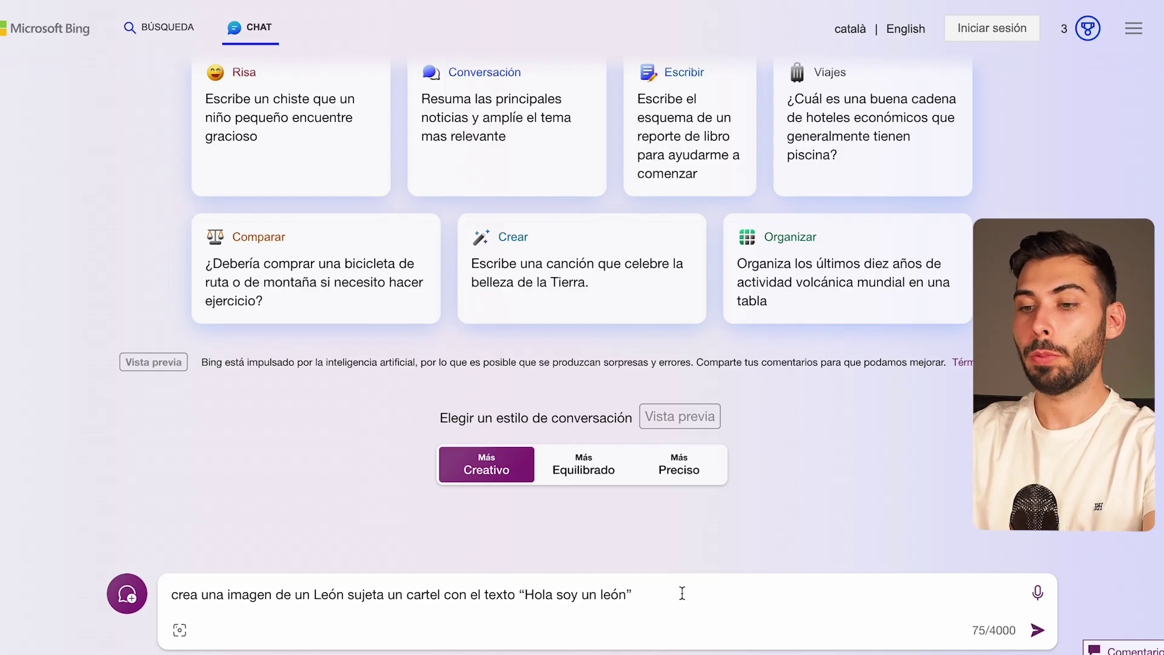
- In Bing Chat, submit "crea una imagen de un León sujeta un cartel con el texto “Hola soy un león”" and look through the generated images
key("Return")
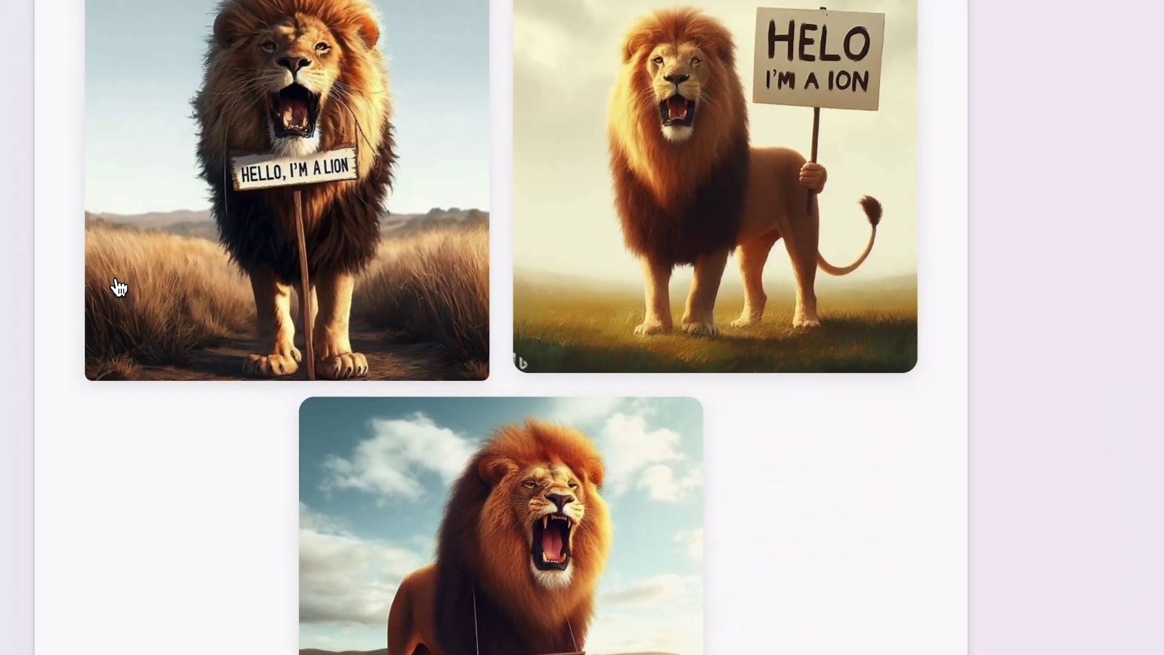
scroll(120, 288, "down", 2)
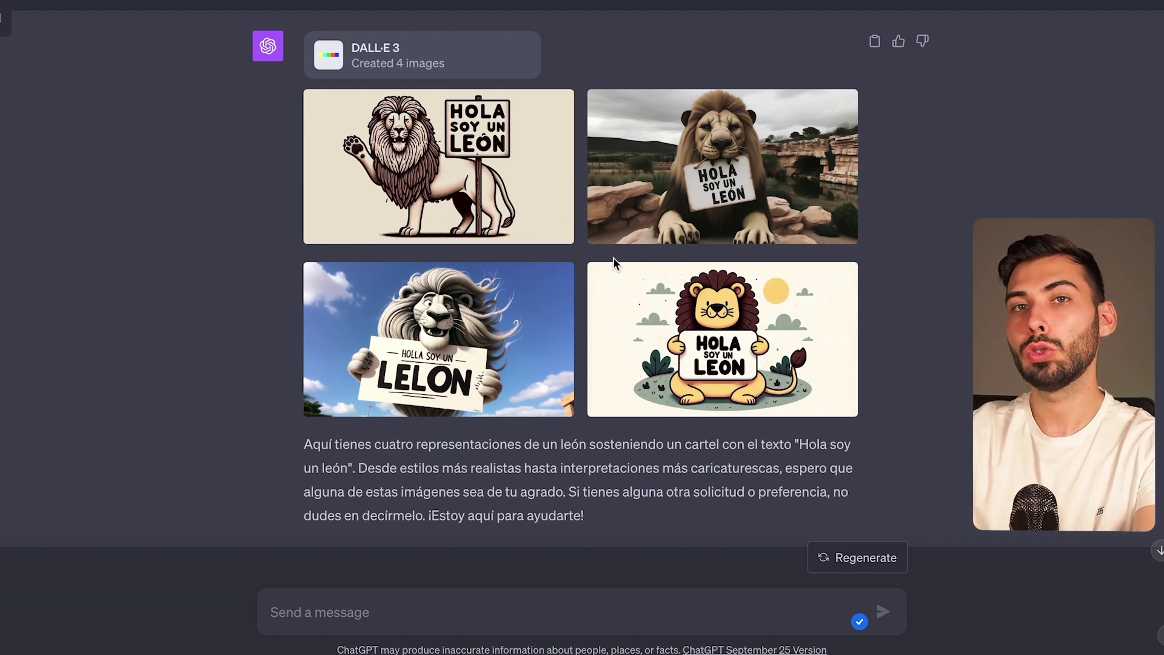
- Switch to ChatGPT and highlight the submitted lion prompt above its DALL·E 3 images
scroll(613, 257, "up", 4)
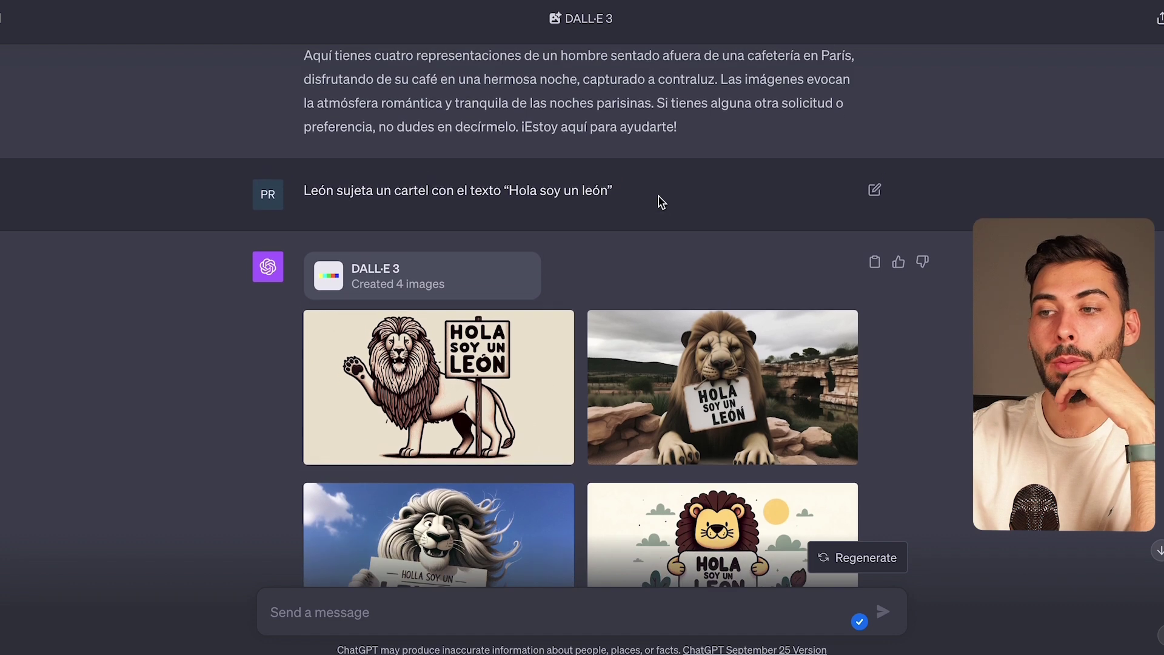
left_click(688, 200)
left_click_drag(688, 200, 278, 190)
scroll(720, 254, "down", 1)
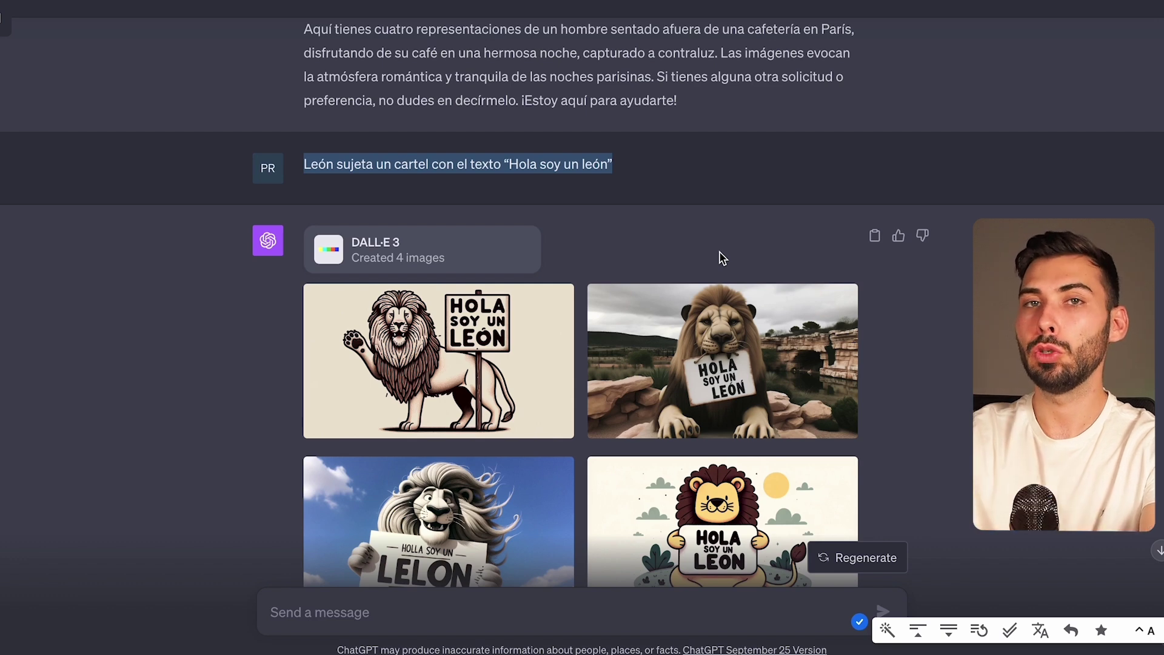
scroll(718, 251, "down", 3)
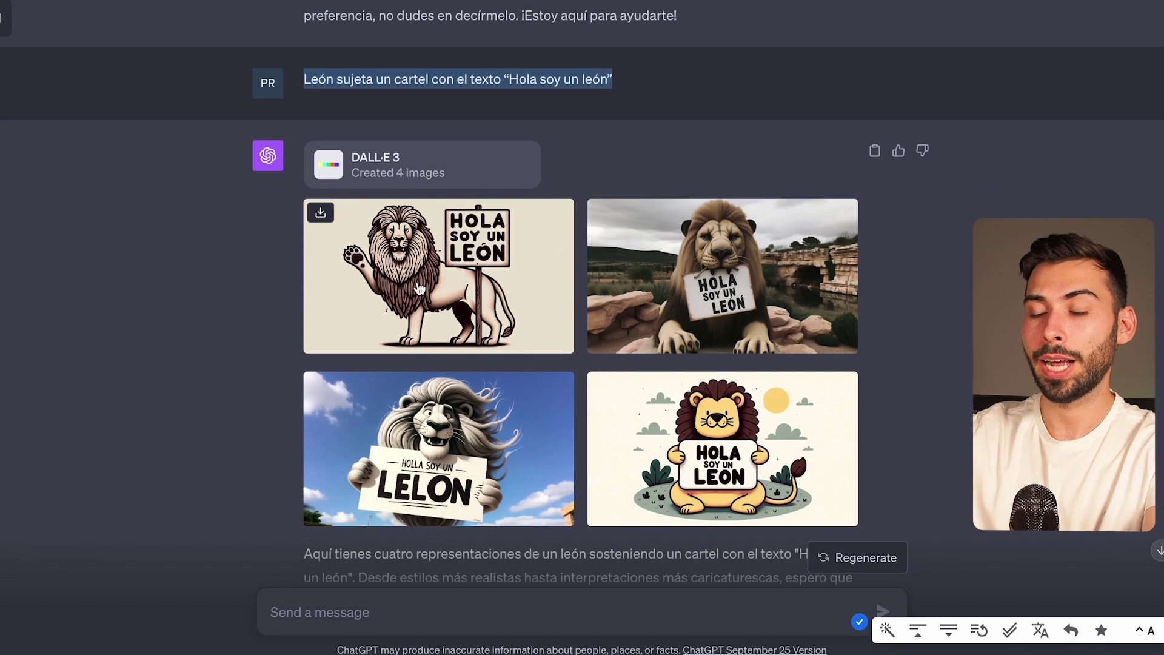
- Enlarge the first lion image and the second minimalist wooden house image, and highlight the generated prompt of each
left_click(416, 278)
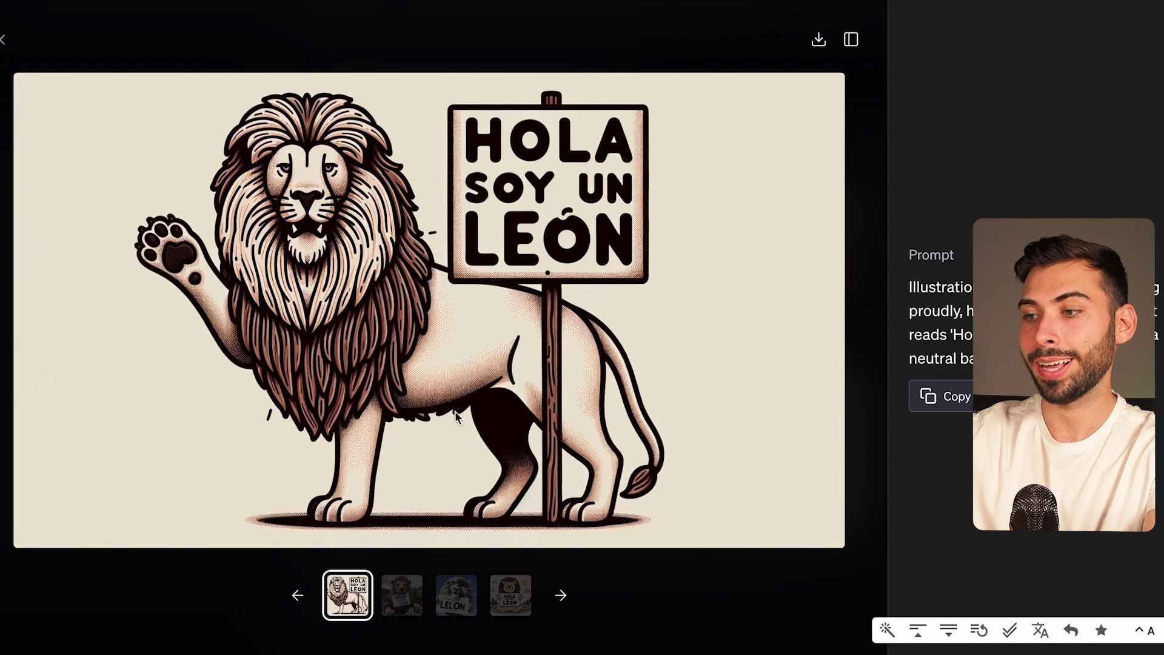
left_click_drag(1083, 366, 899, 294)
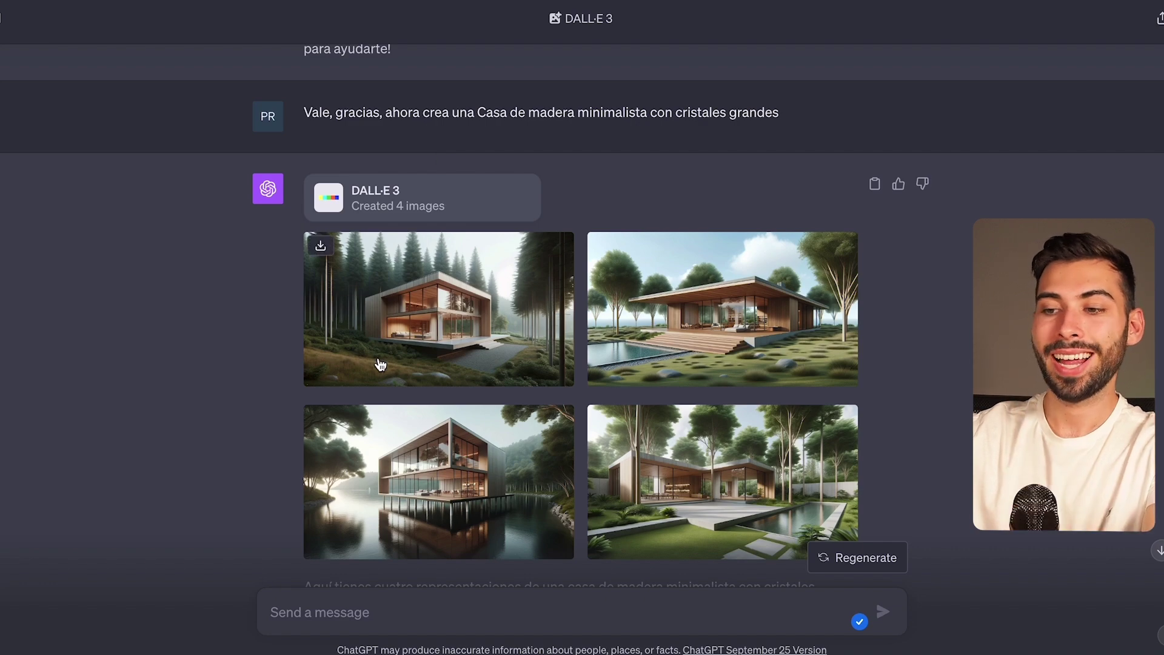
left_click(751, 343)
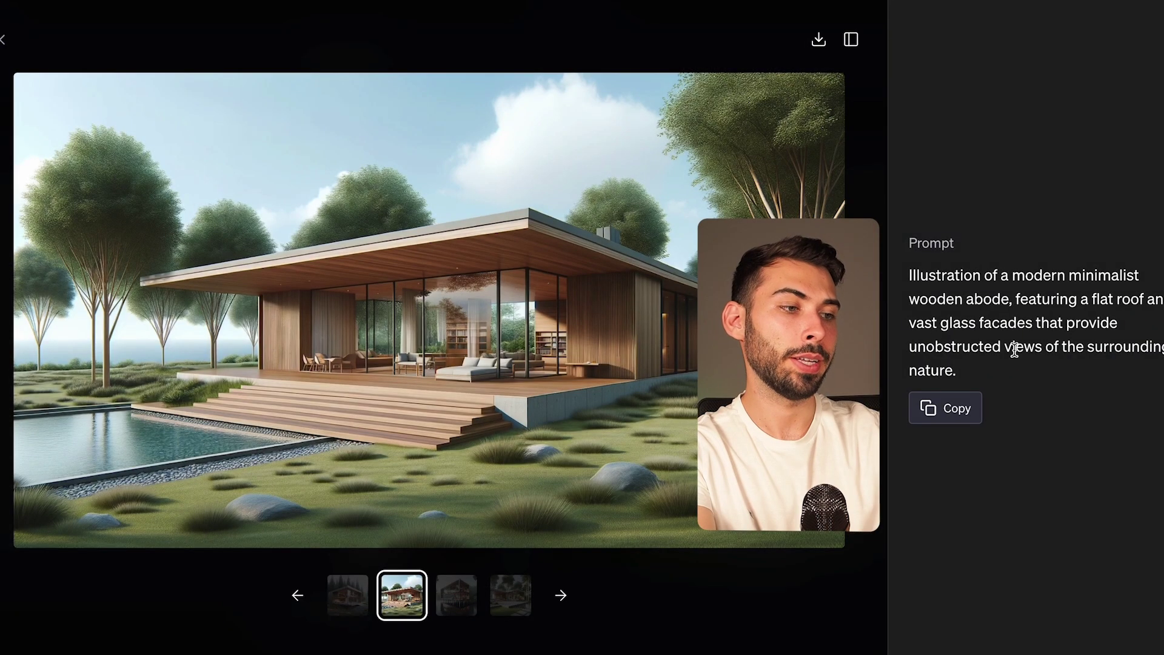
left_click_drag(967, 367, 897, 263)
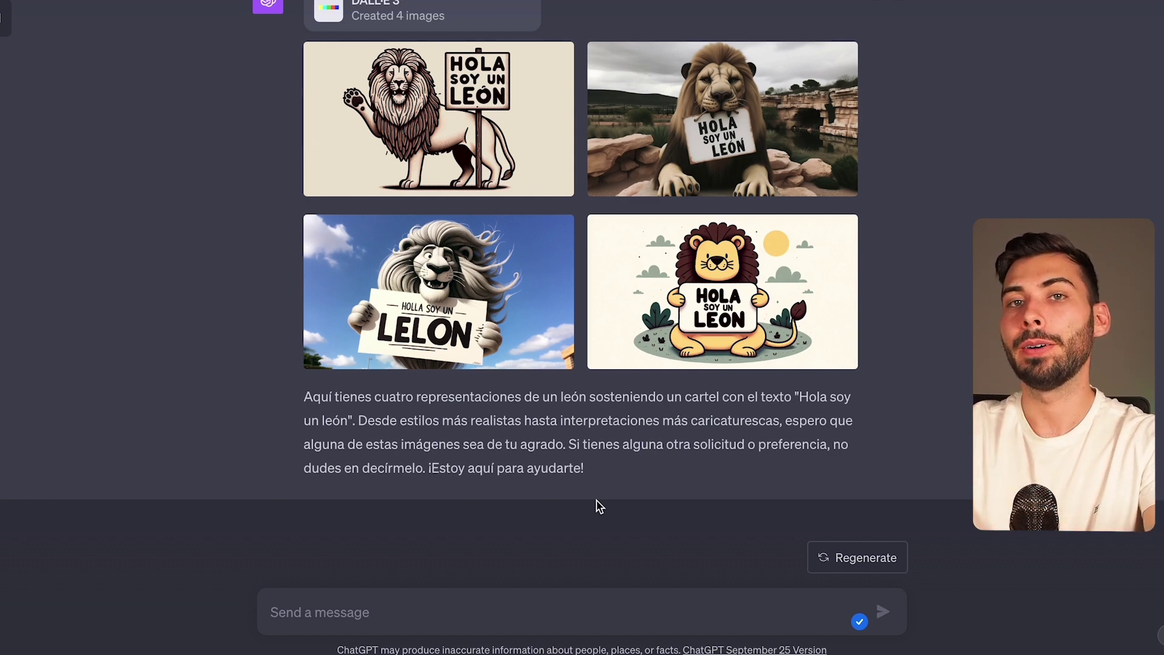
- Submit the prompt "Crea un hombre hiperrealista de 30 años" and look through the generated portraits
left_click(571, 620)
type("Crea un hombre hiperrealista de 30 años")
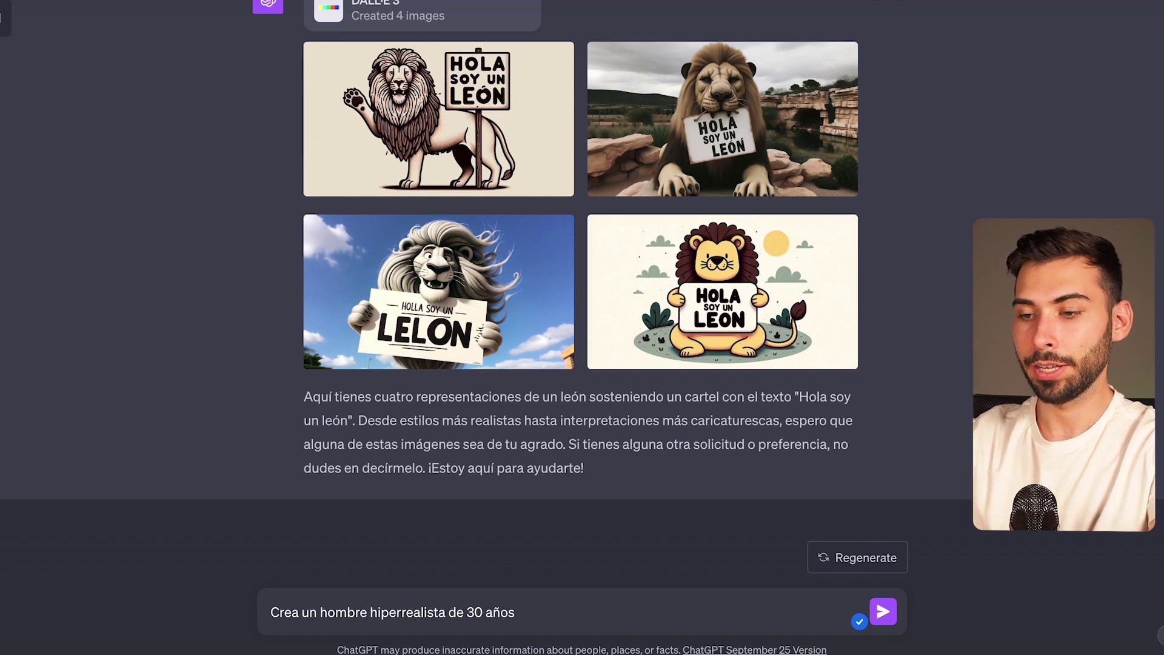
key("Return")
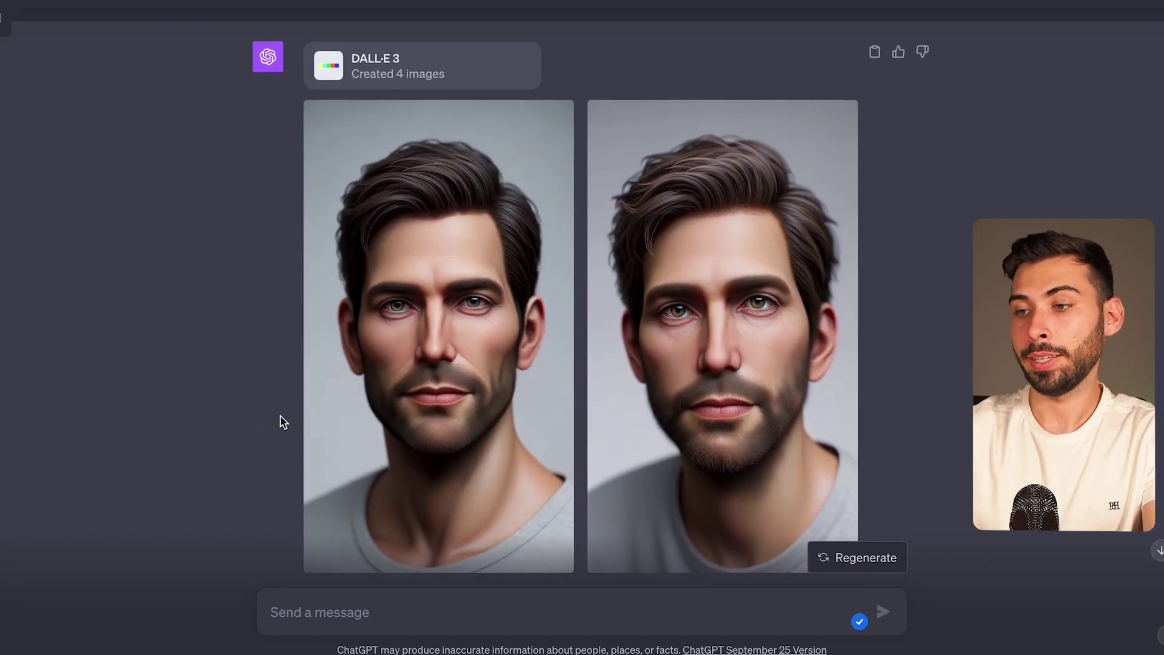
scroll(283, 421, "down", 8)
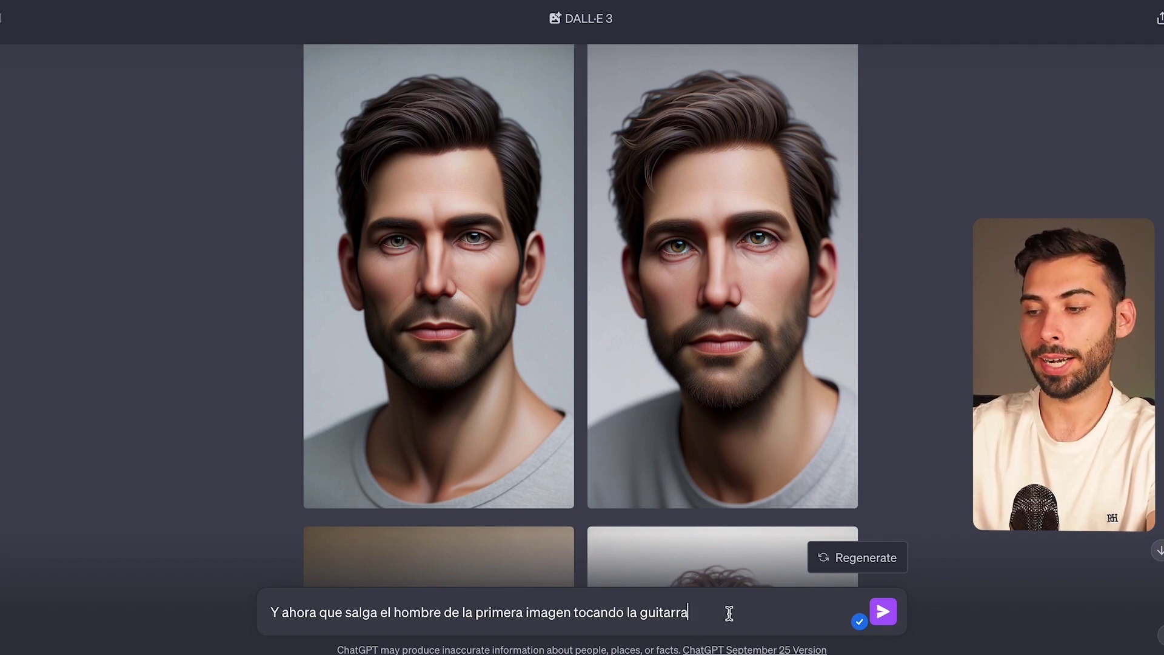
- Submit the follow-up "Y ahora que salga el hombre de la primera imagen tocando la guitarra" and look through the resulting images
key("Return")
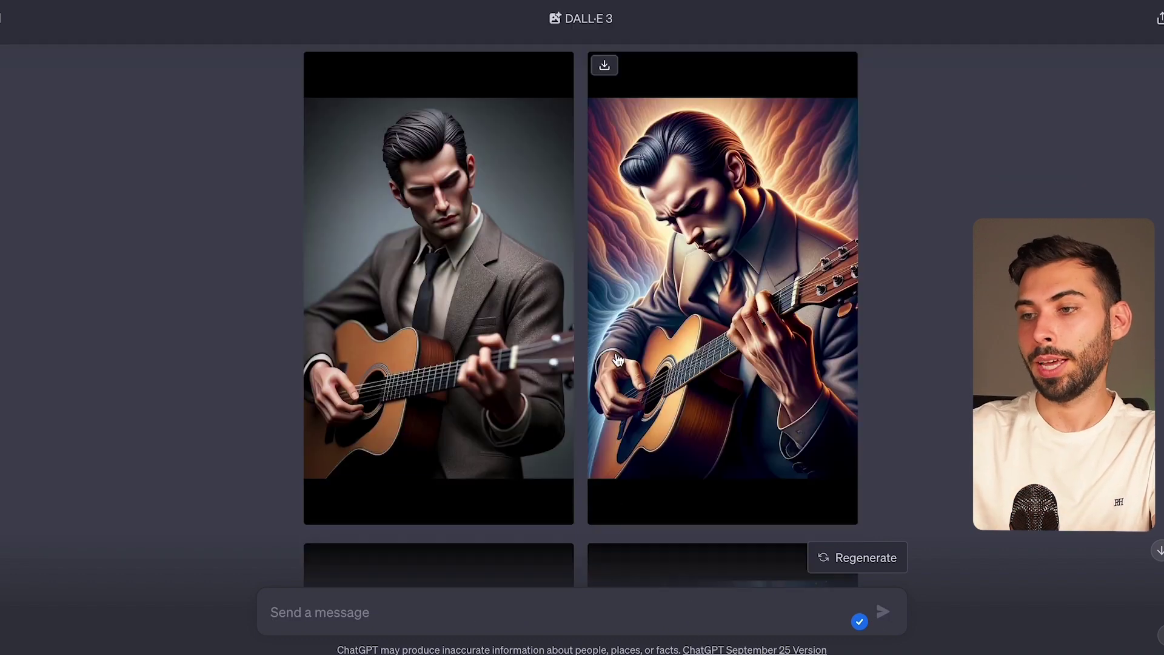
scroll(643, 342, "down", 7)
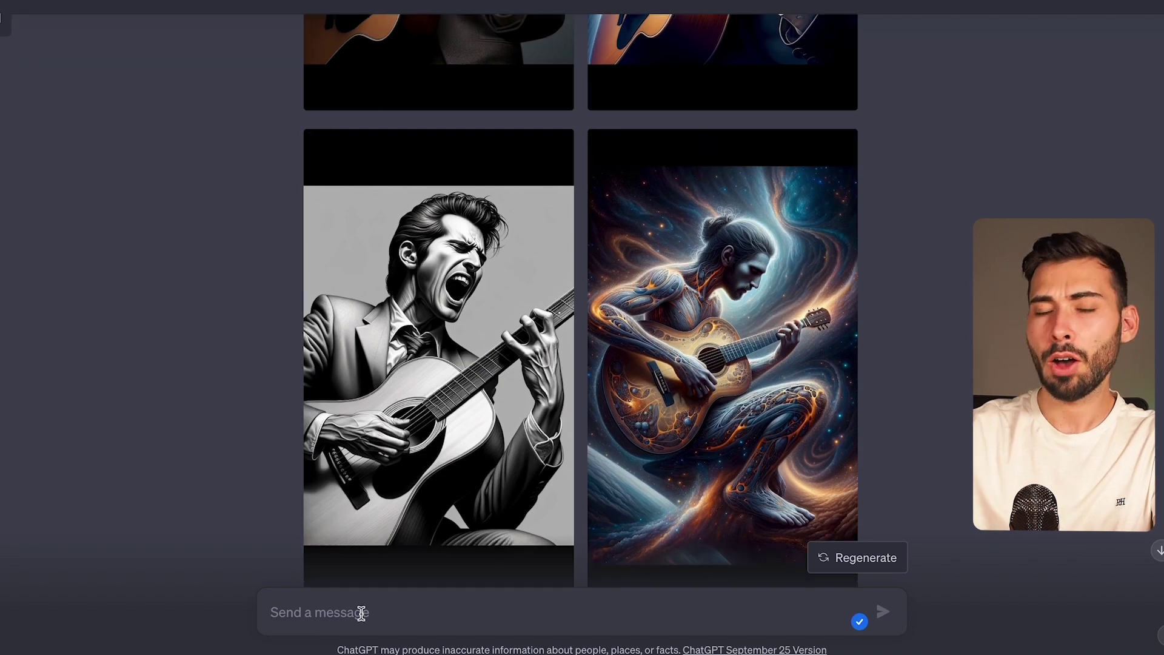
- Submit the follow-up "y ahora montado en bicicleta" and look through the images of the man cycling
type("y ahora montado en bicicleta")
key("Return")
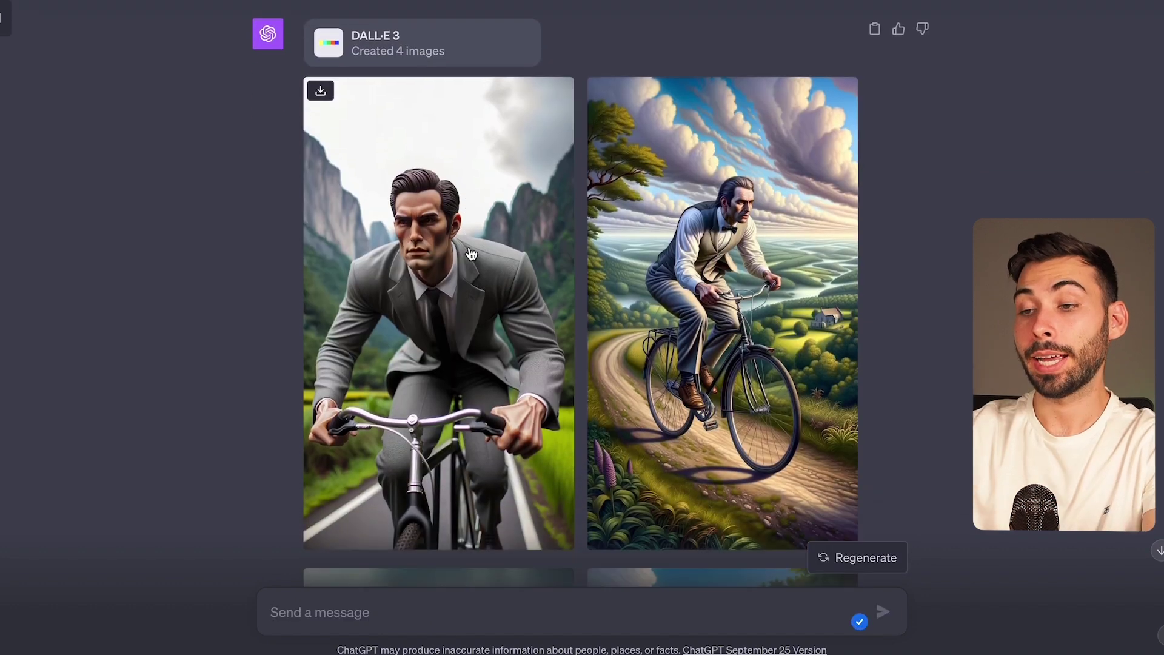
scroll(471, 254, "down", 2)
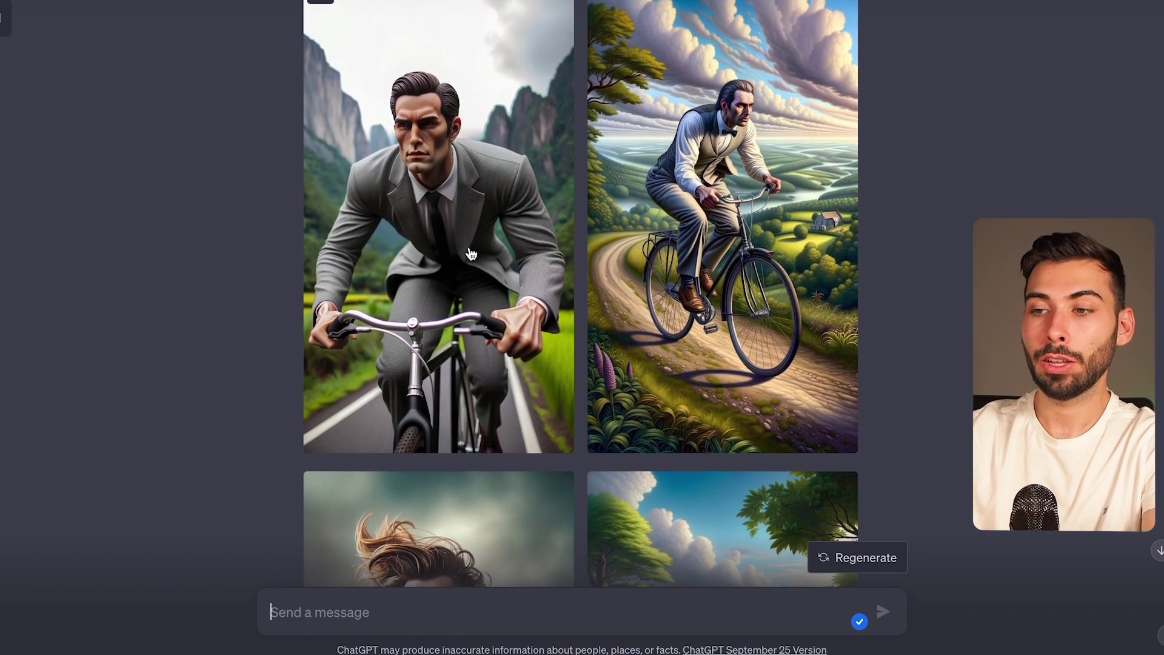
scroll(472, 253, "down", 1)
scroll(472, 253, "down", 5)
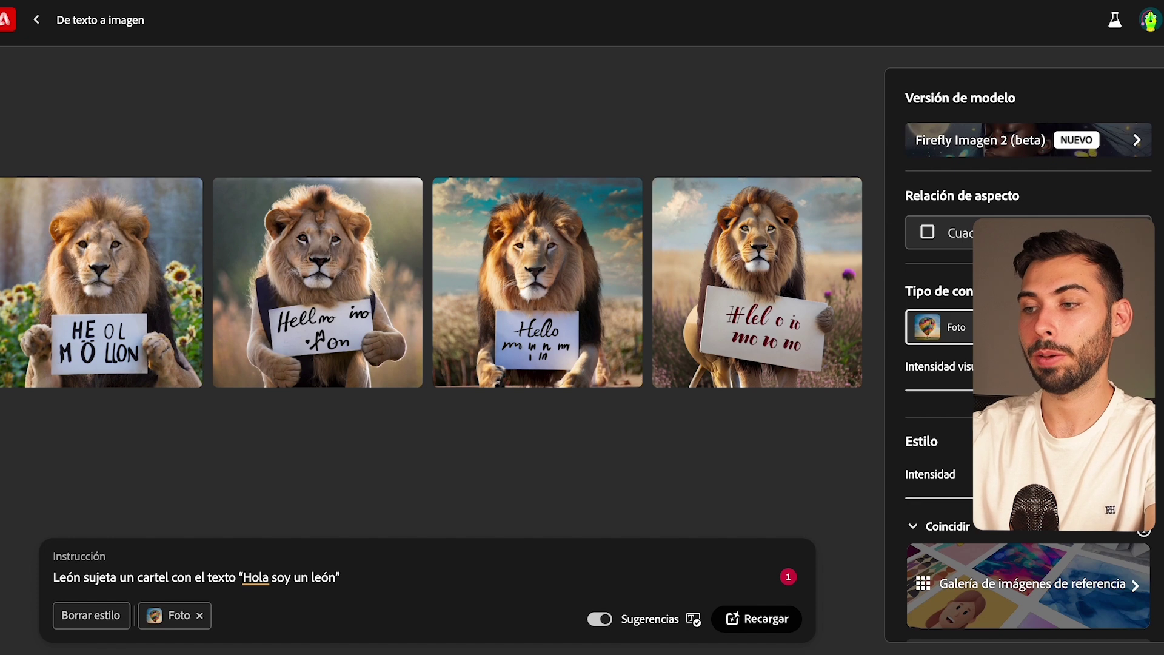
- Switch to Adobe Firefly and review the aspect ratio, content type and style settings for image generation
scroll(1085, 339, "down", 2)
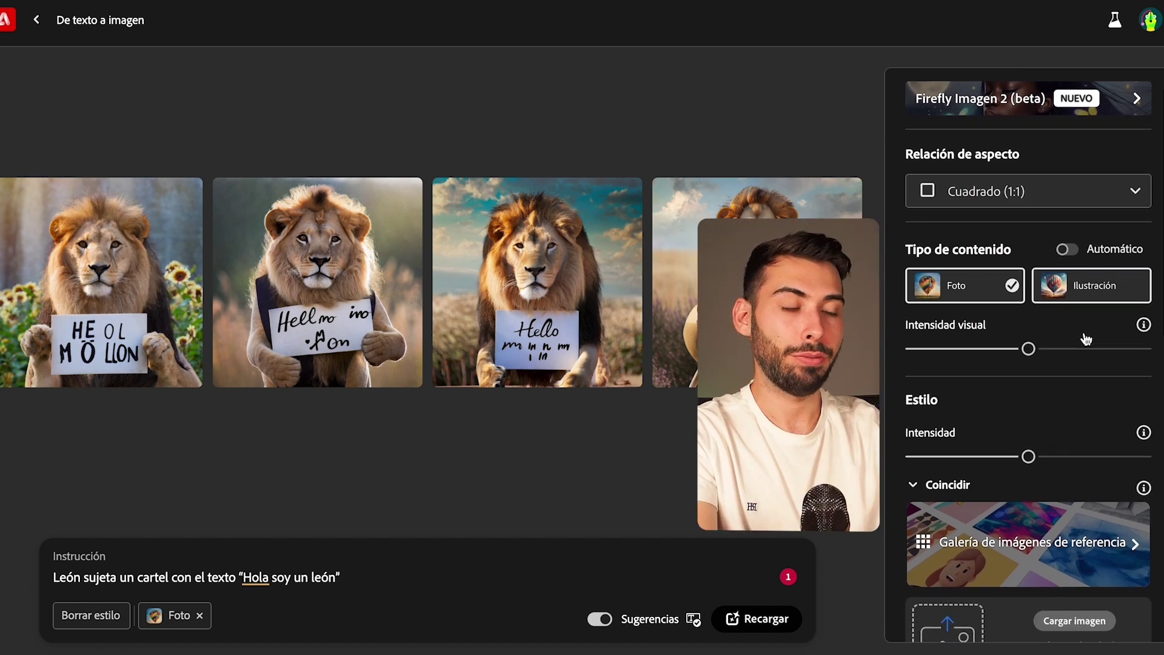
scroll(1085, 339, "up", 1)
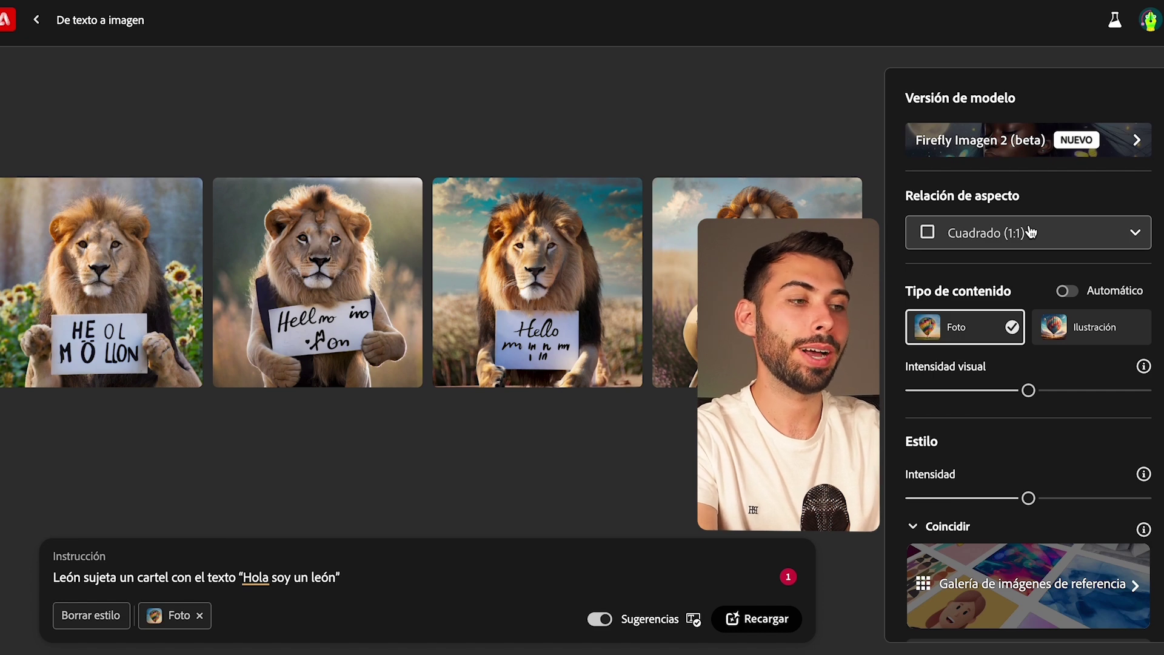
scroll(1029, 231, "down", 1)
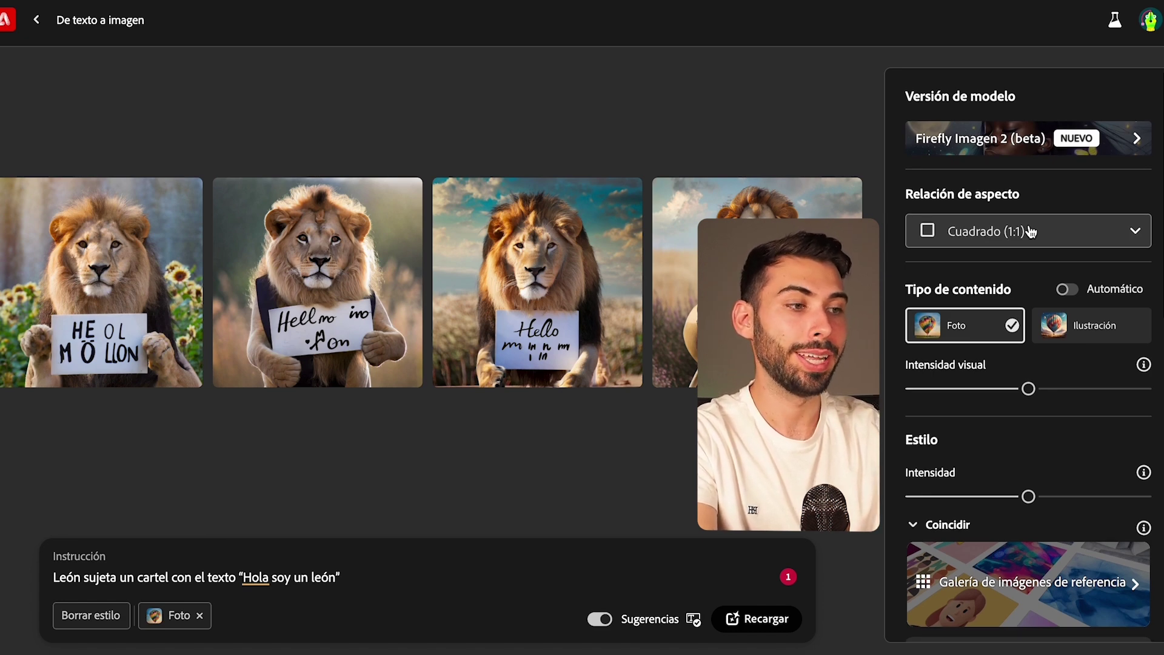
left_click(1026, 229)
left_click(1017, 219)
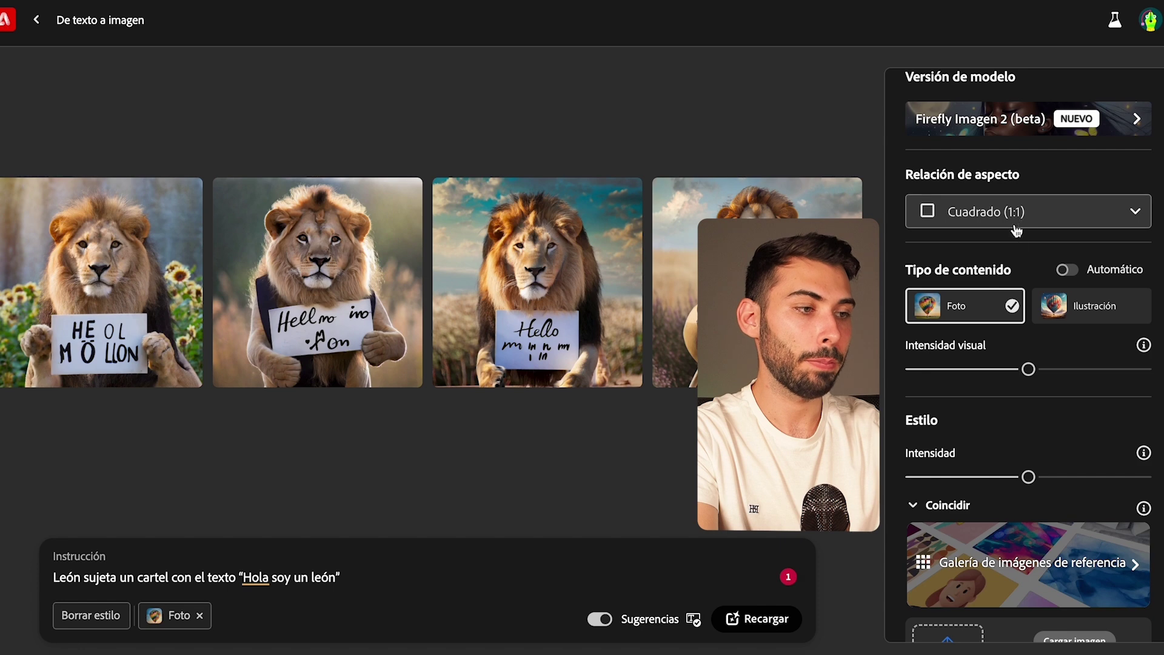
- Examine the visual intensity, style reference, effects, color and tone, lighting and composition options for the lion image
scroll(994, 321, "down", 3)
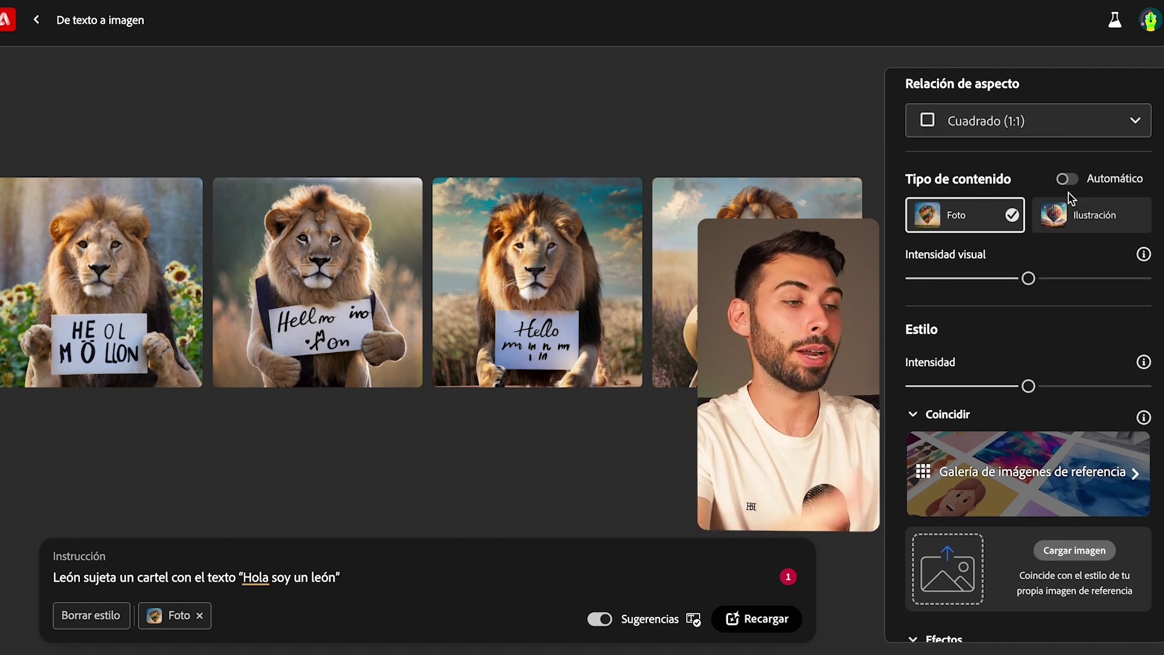
scroll(1002, 248, "down", 6)
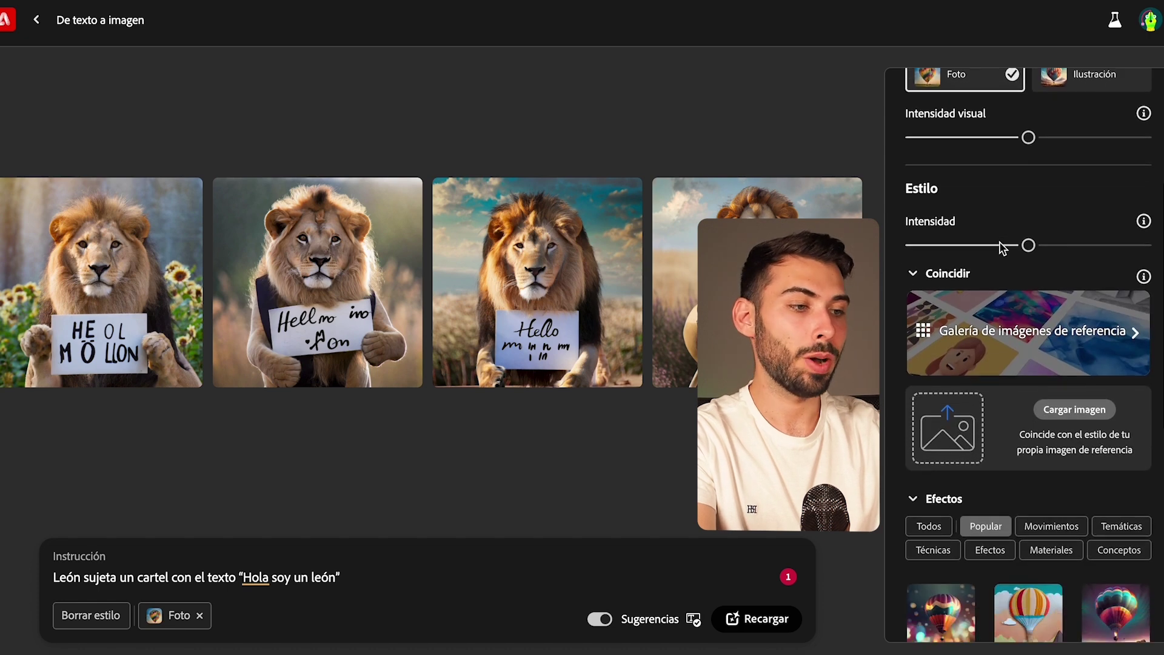
scroll(1024, 248, "down", 1)
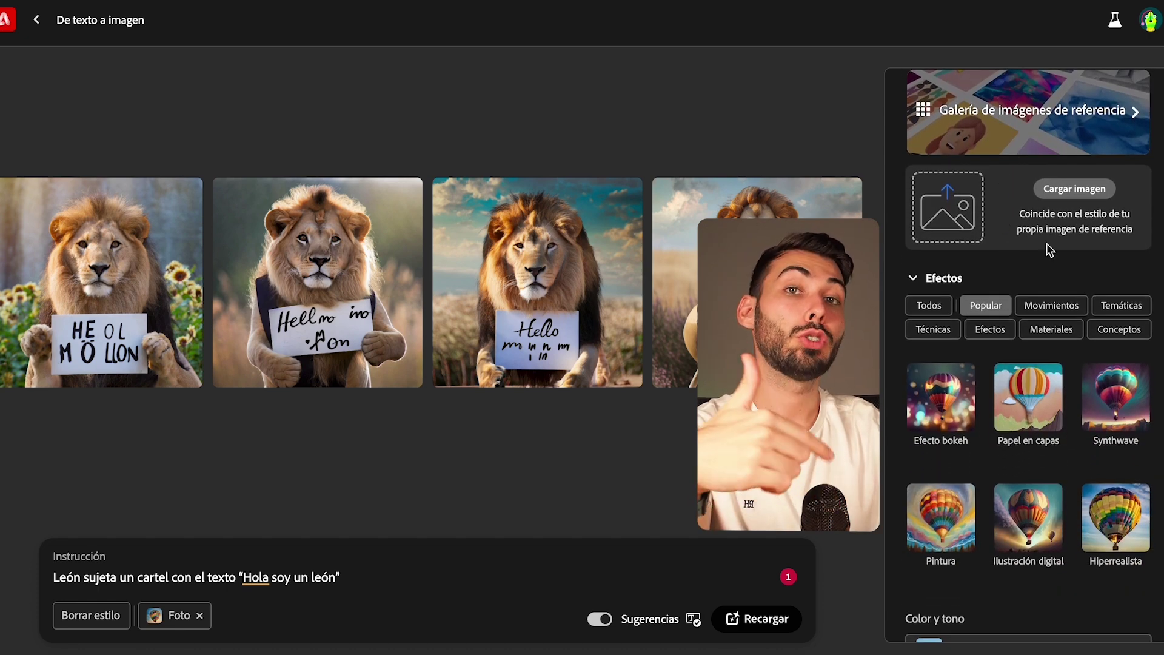
scroll(1049, 249, "up", 1)
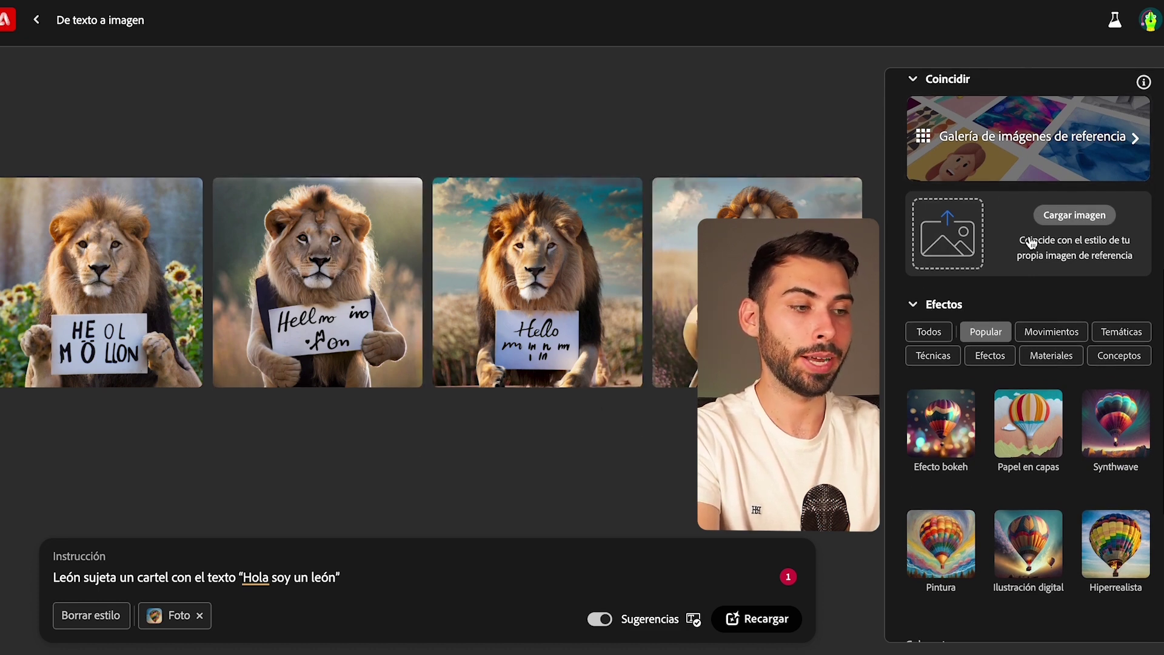
scroll(1031, 242, "down", 3)
scroll(1031, 243, "down", 2)
scroll(970, 364, "down", 1)
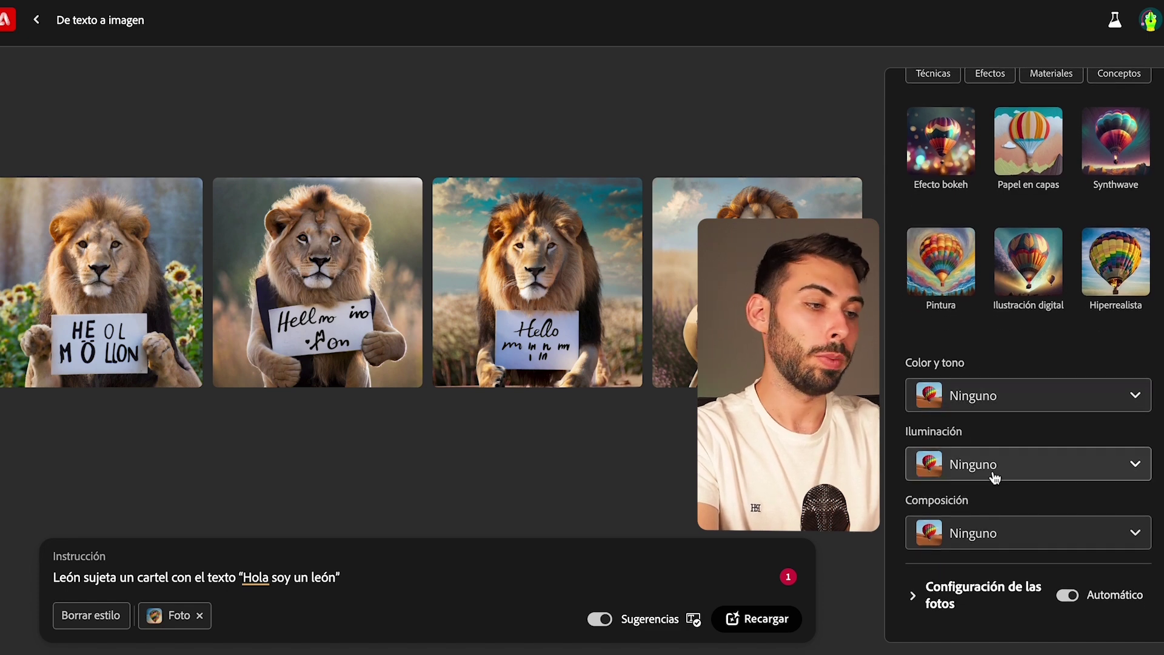
- In the photo settings, set the aperture to f/1.2 and the shutter speed to 1/125s, and widen the field of view
scroll(946, 558, "down", 5)
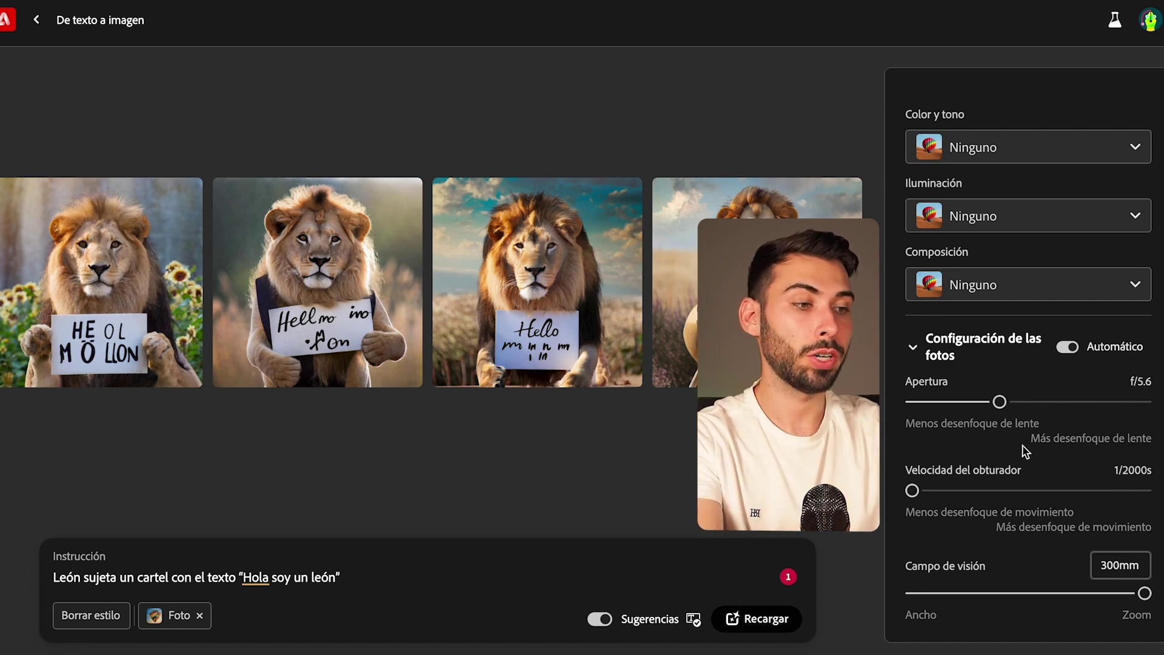
left_click_drag(1010, 402, 1144, 402)
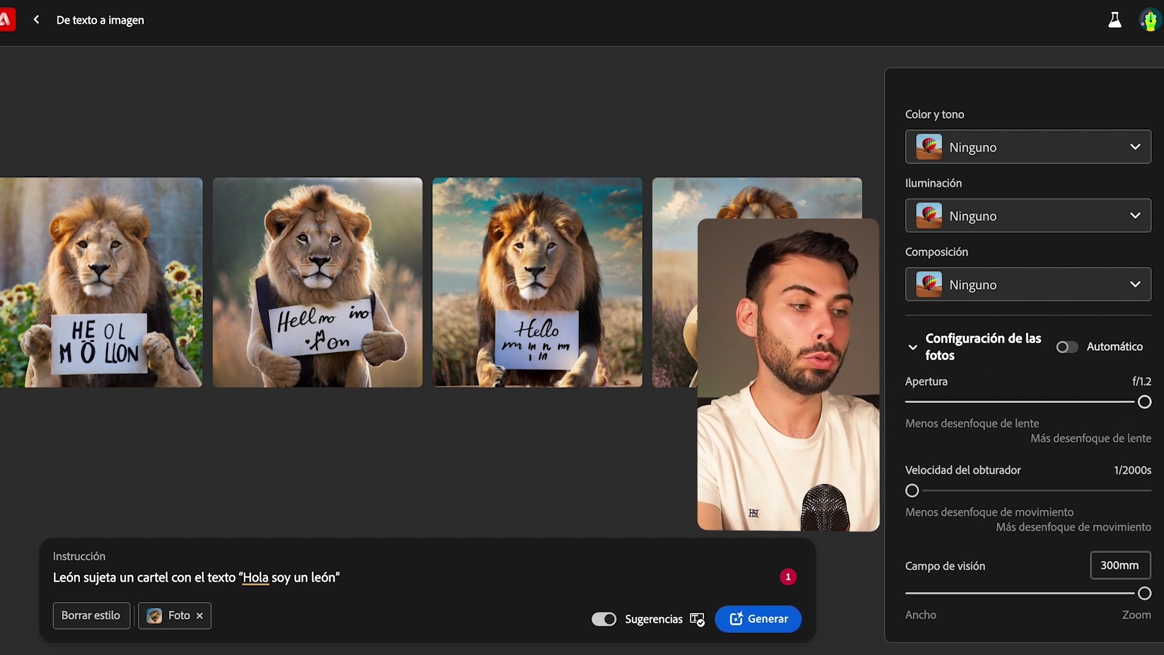
left_click_drag(912, 490, 970, 489)
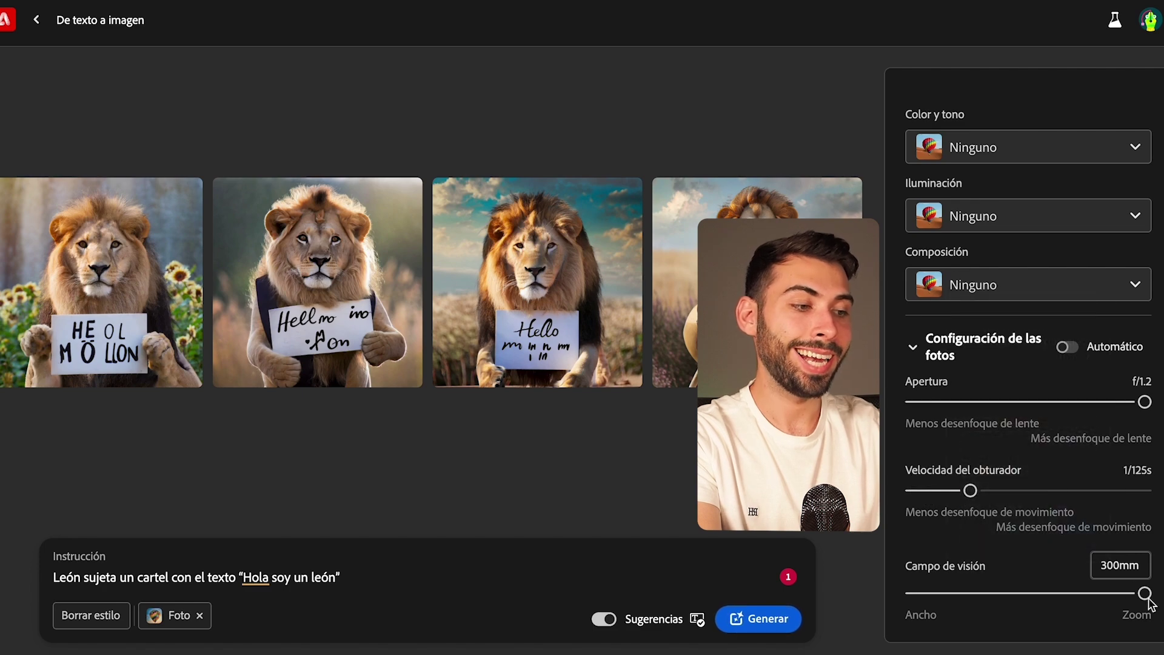
left_click_drag(1146, 596, 946, 594)
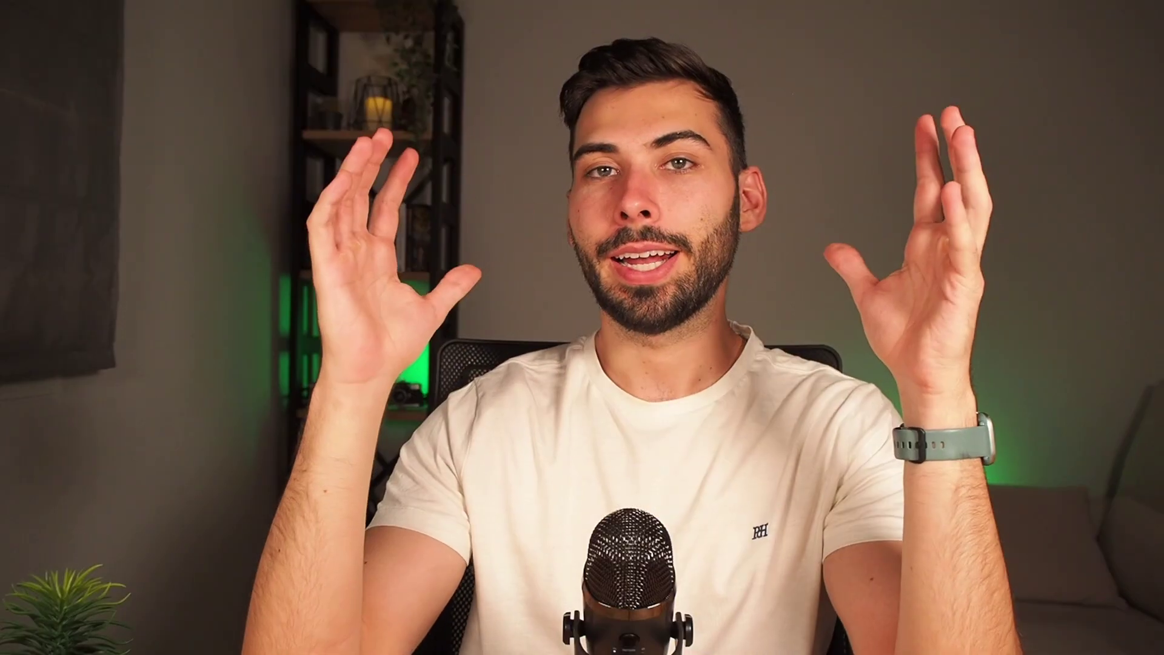